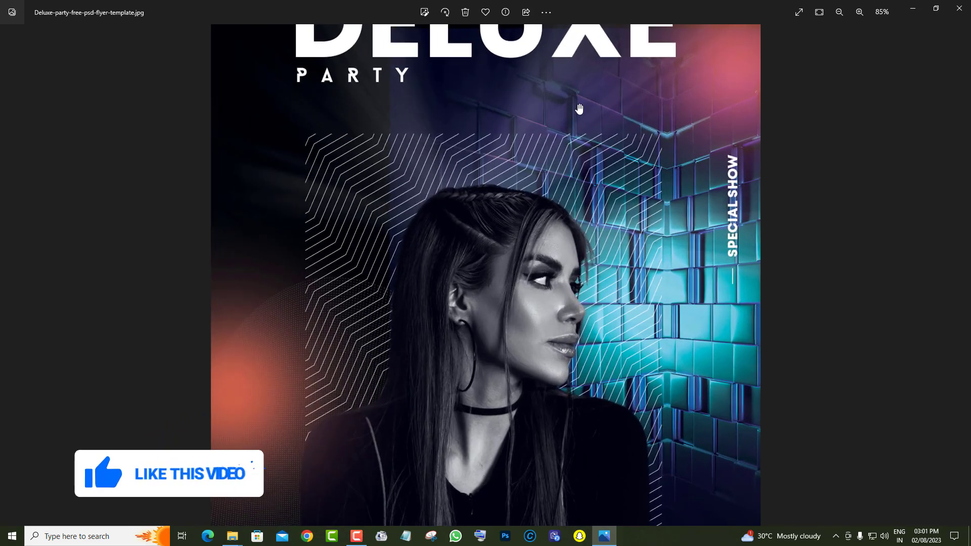
Examine the Deluxe Party flyer up close, from its title down to the performance details, and return to the full view
left_click_drag(579, 108, 575, 310)
scroll(575, 309, "up", 2)
left_click_drag(564, 111, 568, 189)
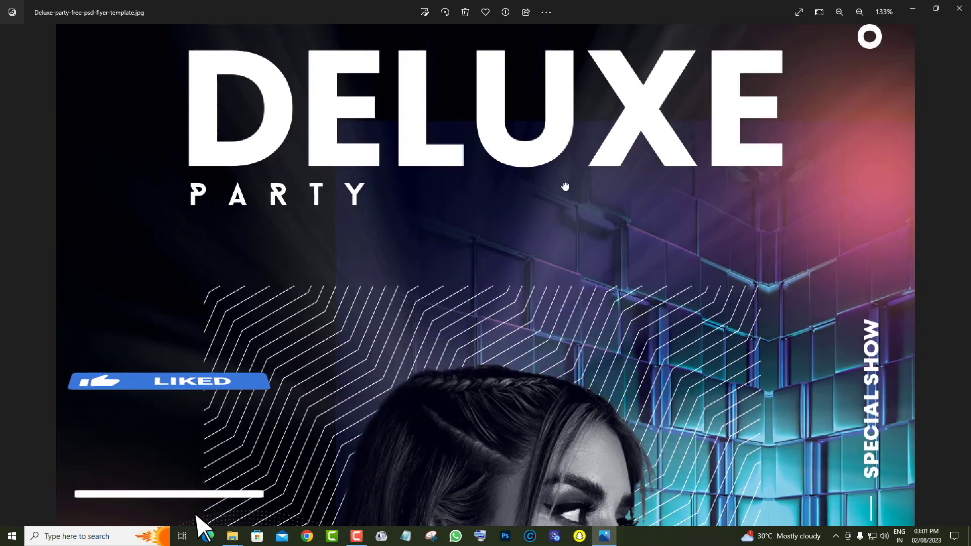
left_click_drag(583, 292, 589, 81)
scroll(623, 254, "down", 1)
left_click_drag(595, 351, 625, 153)
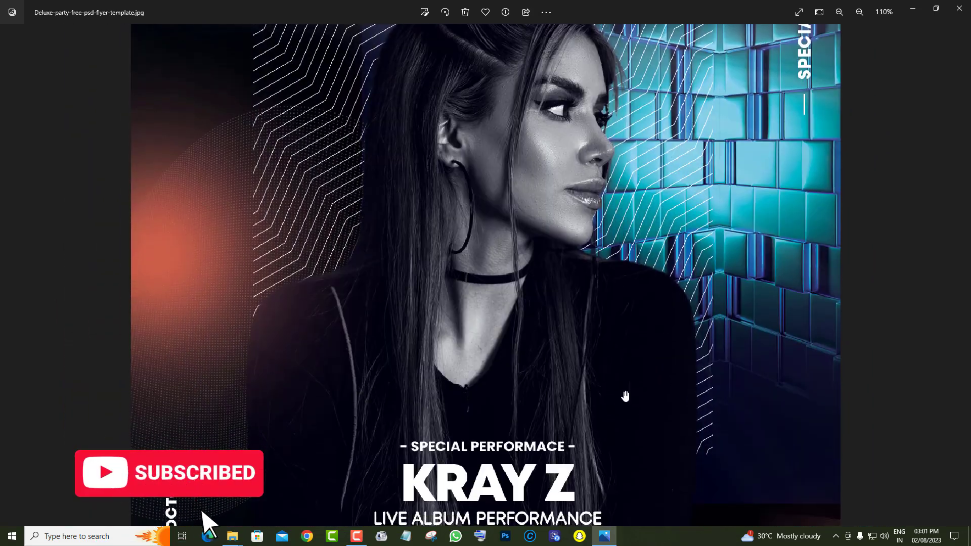
left_click_drag(626, 397, 607, 199)
scroll(599, 348, "down", 3)
scroll(600, 354, "down", 2)
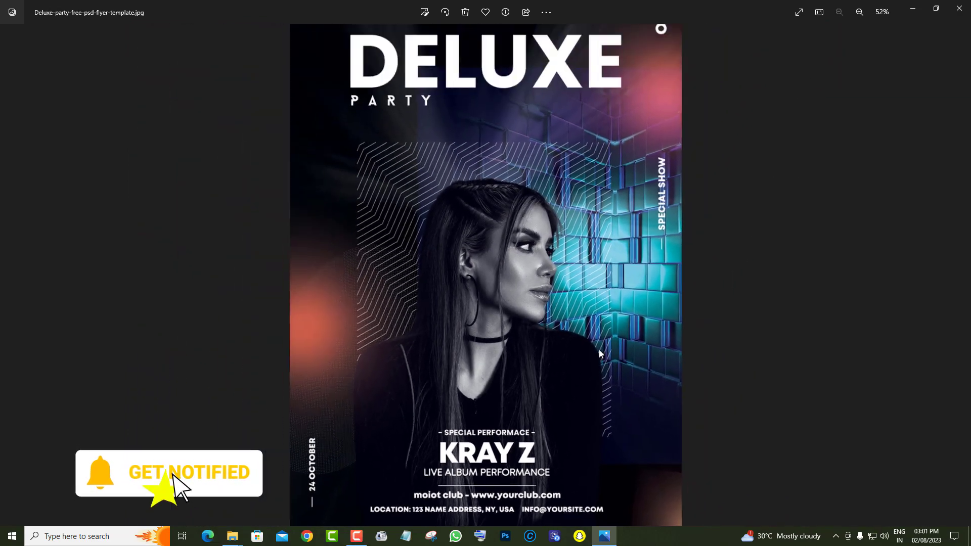
Go to the Girls Party Event flyer image and inspect its lettering, model photo and lower section up close
left_click(962, 276)
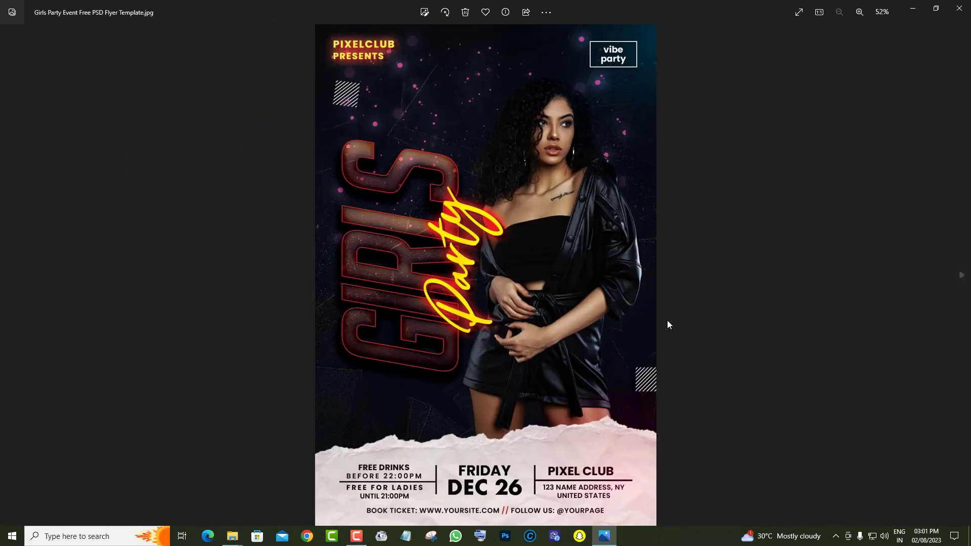
scroll(662, 218, "up", 2)
left_click_drag(661, 217, 602, 373)
scroll(602, 373, "up", 1)
left_click_drag(616, 333, 627, 256)
left_click_drag(633, 387, 635, 260)
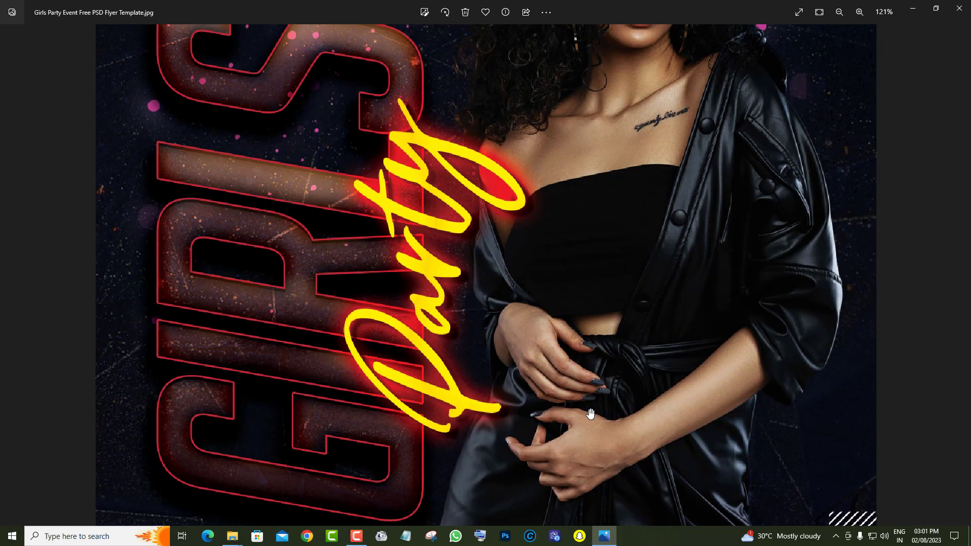
scroll(591, 413, "down", 1)
left_click_drag(590, 403, 585, 306)
scroll(583, 447, "down", 2)
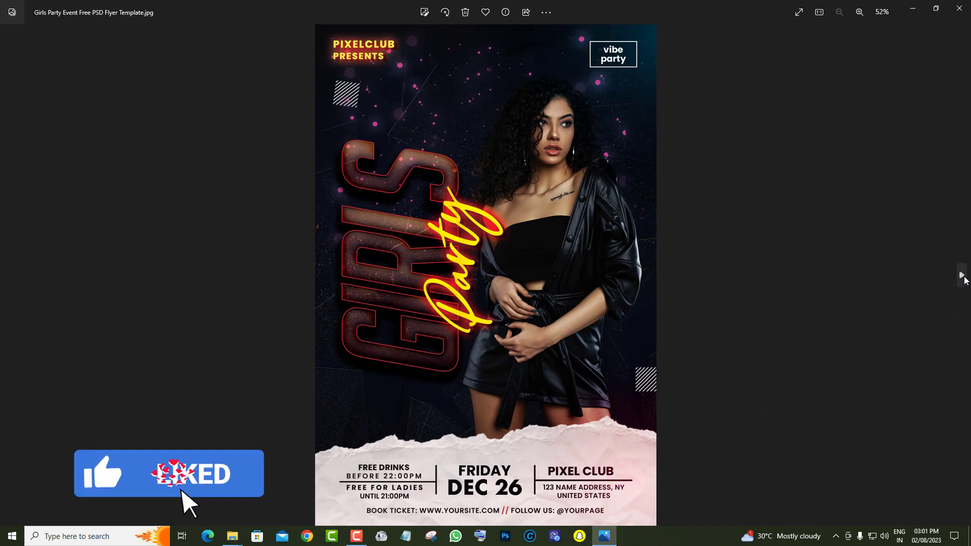
Show the Ladies Club Party vol3 flyer and inspect its heading, date badge and event text up close
left_click(962, 276)
scroll(586, 402, "up", 3)
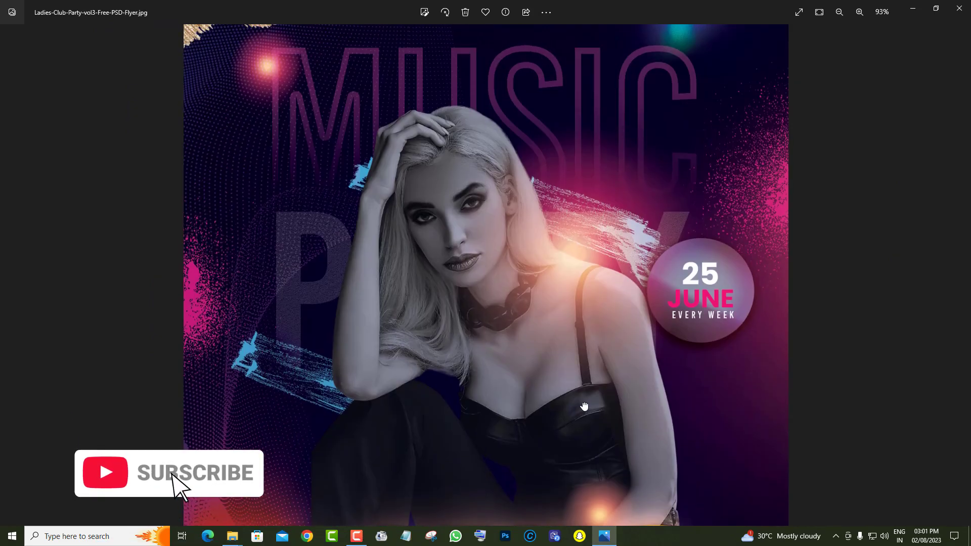
left_click_drag(584, 407, 612, 499)
scroll(605, 457, "up", 2)
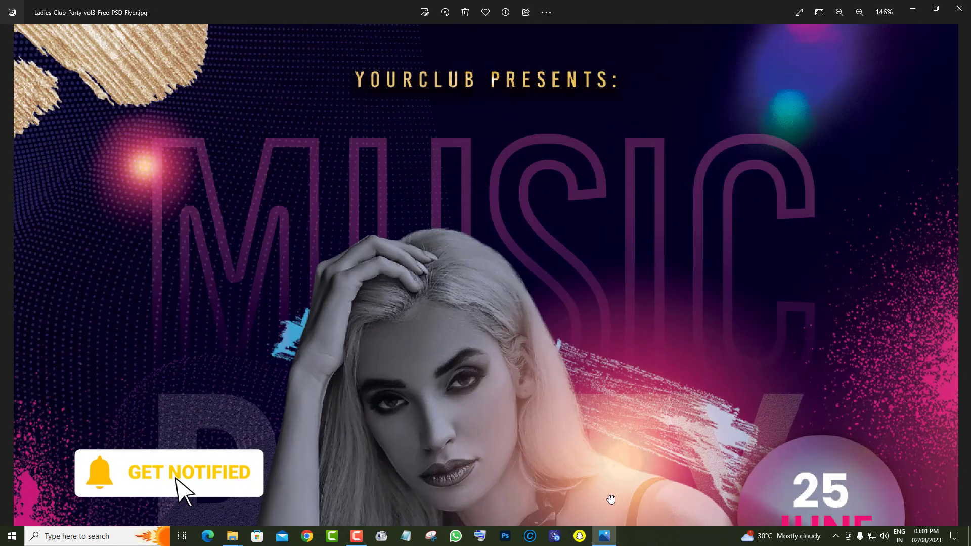
scroll(613, 458, "down", 2)
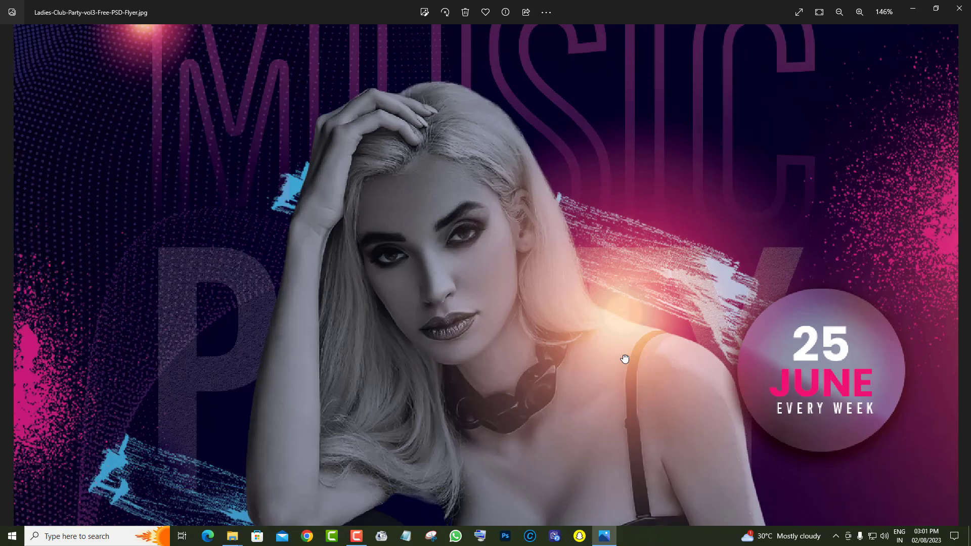
left_click_drag(628, 448, 666, 95)
left_click_drag(650, 275, 648, 128)
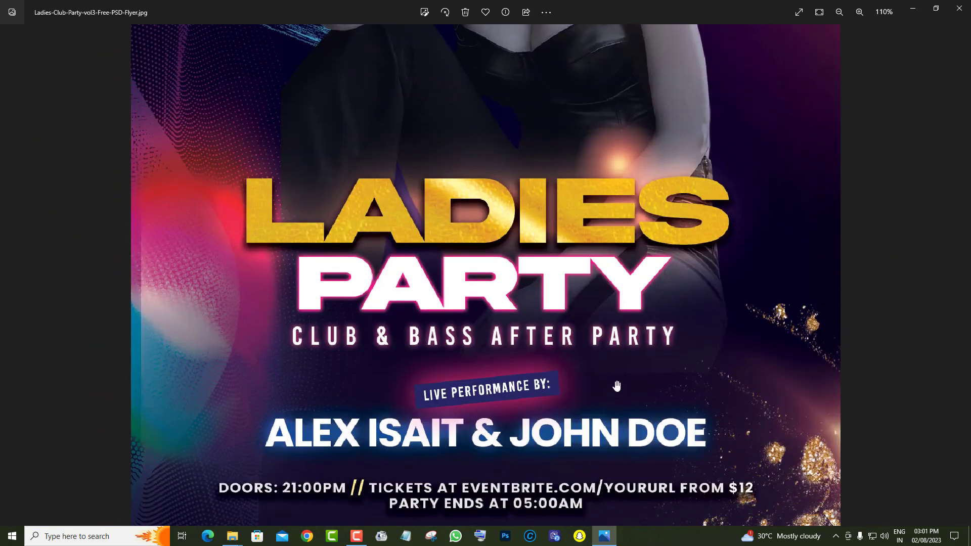
left_click_drag(615, 386, 609, 265)
scroll(612, 362, "down", 4)
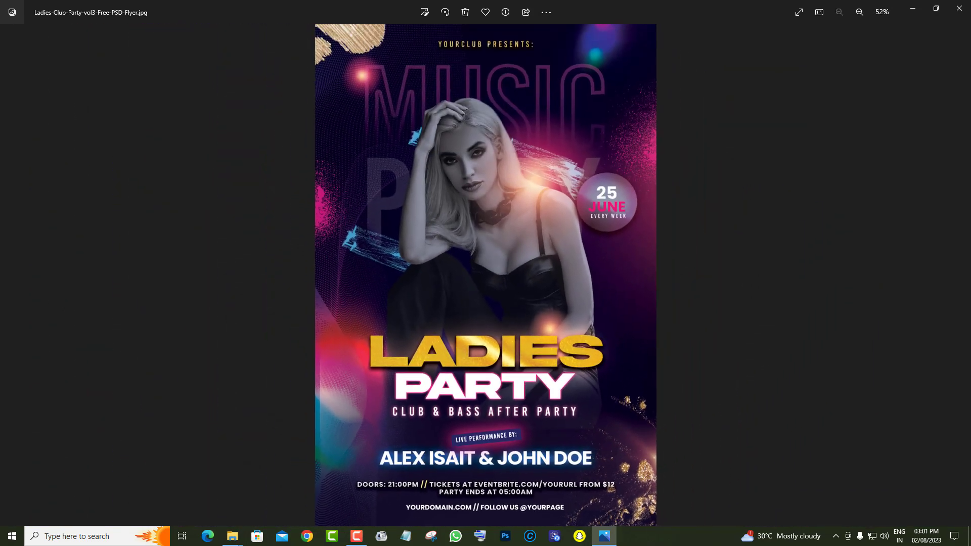
Bring up the Ladies club week flyer and examine its artwork, date badge and LADIES title in detail
left_click(959, 276)
scroll(522, 336, "up", 3)
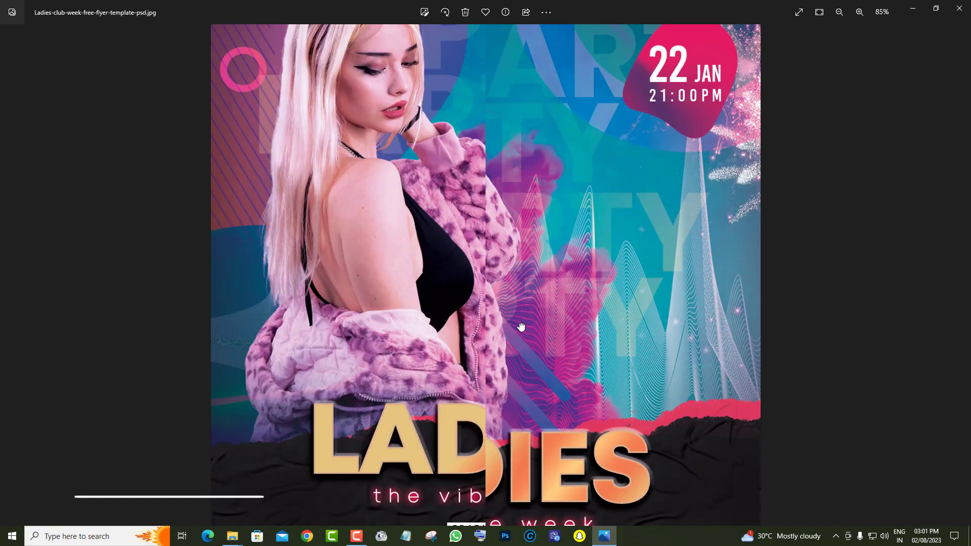
scroll(526, 384, "up", 3)
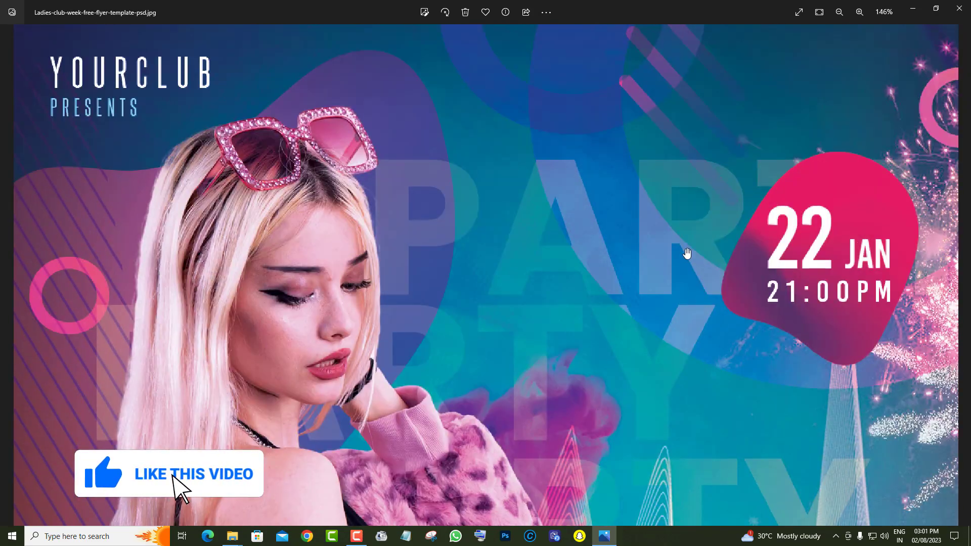
scroll(527, 394, "up", 5)
scroll(635, 232, "down", 4)
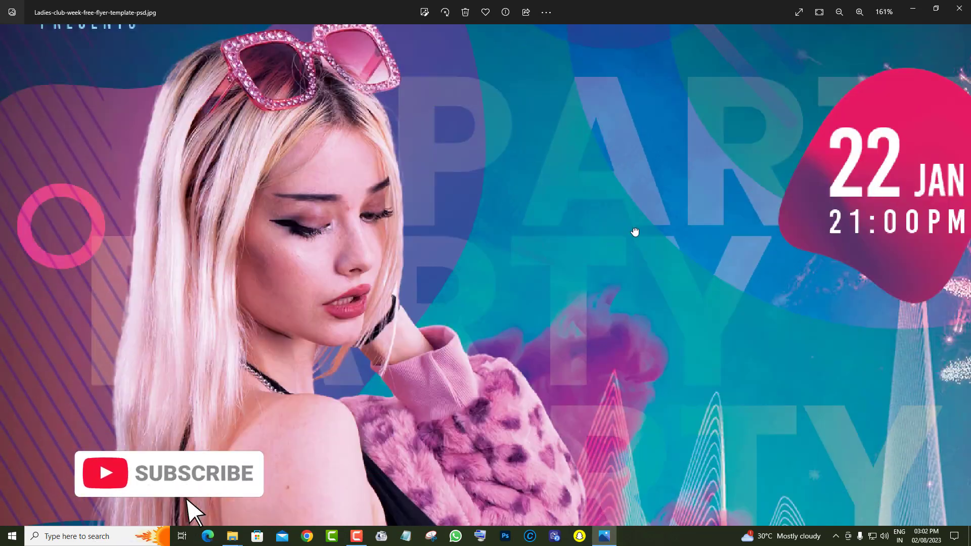
left_click_drag(635, 231, 637, 36)
left_click_drag(670, 333, 670, 92)
left_click_drag(693, 176, 628, 71)
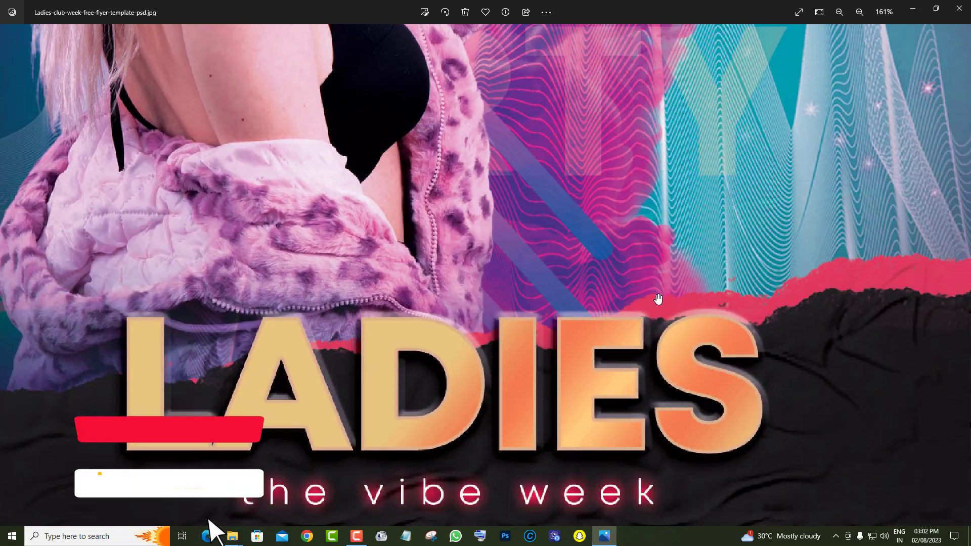
scroll(659, 299, "down", 3)
left_click_drag(663, 195, 661, 332)
scroll(661, 332, "down", 3)
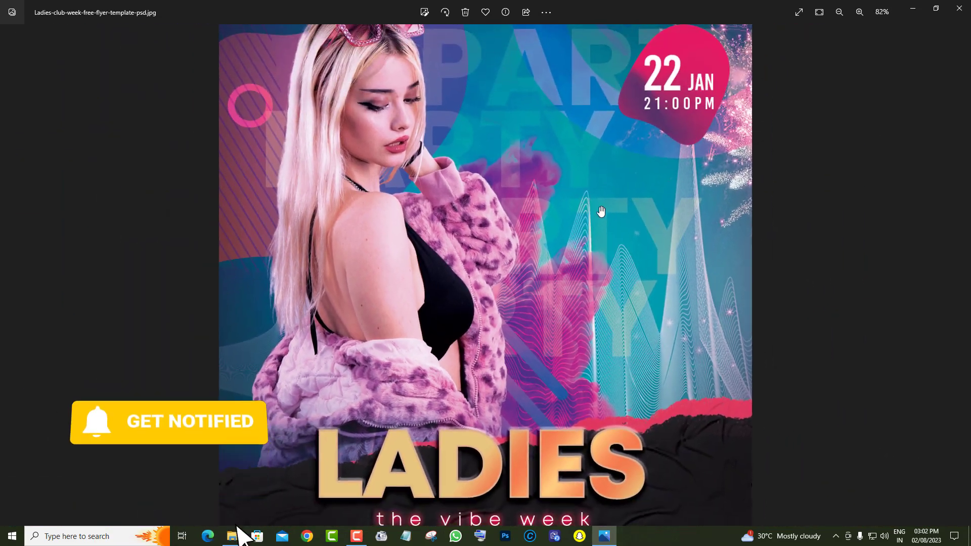
left_click_drag(601, 212, 615, 167)
scroll(619, 377, "down", 3)
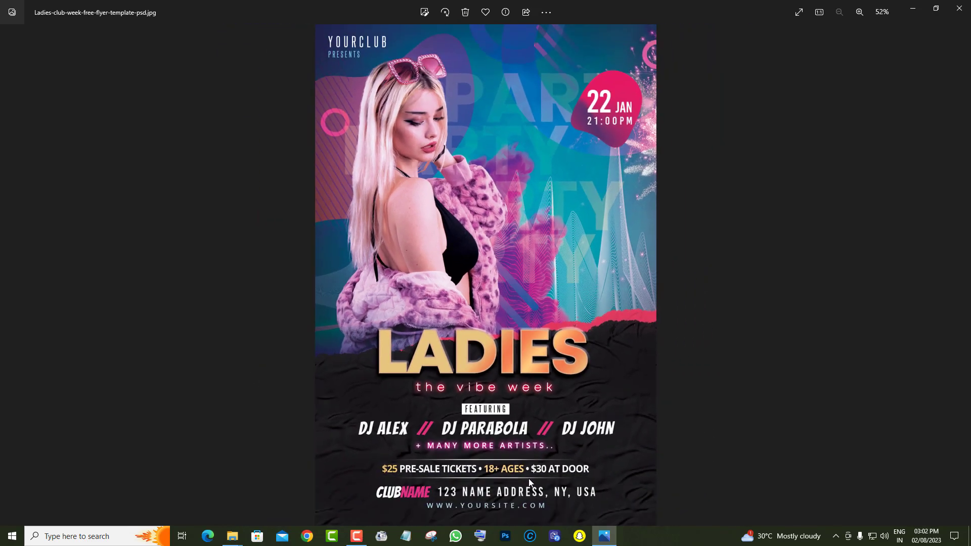
Advance to the ladies vibe night flyer and look over the model photo, title and booking details up close
left_click(962, 274)
scroll(506, 364, "up", 3)
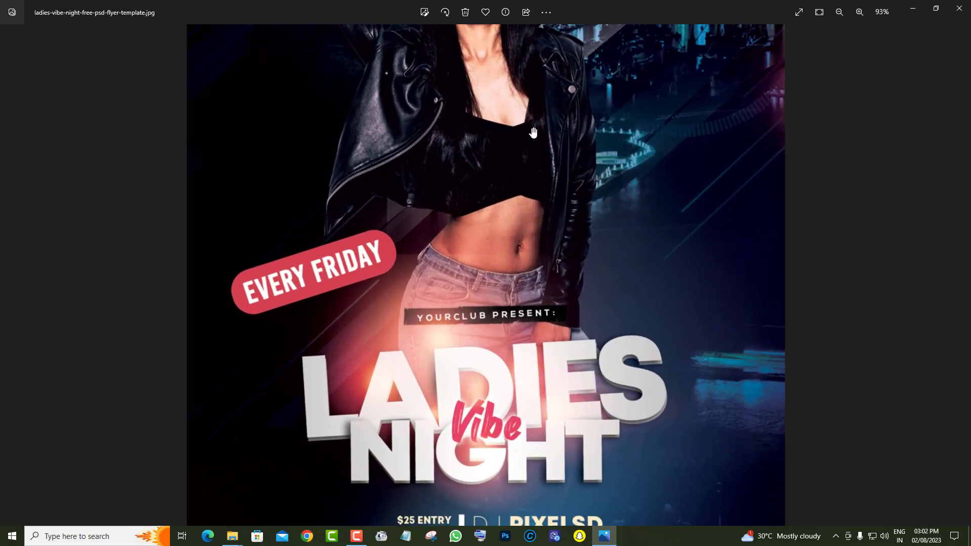
left_click_drag(547, 81, 549, 334)
scroll(549, 218, "up", 2)
left_click_drag(549, 218, 572, 227)
left_click_drag(582, 289, 594, 130)
scroll(591, 298, "down", 2)
left_click_drag(590, 336, 592, 92)
scroll(581, 340, "down", 1)
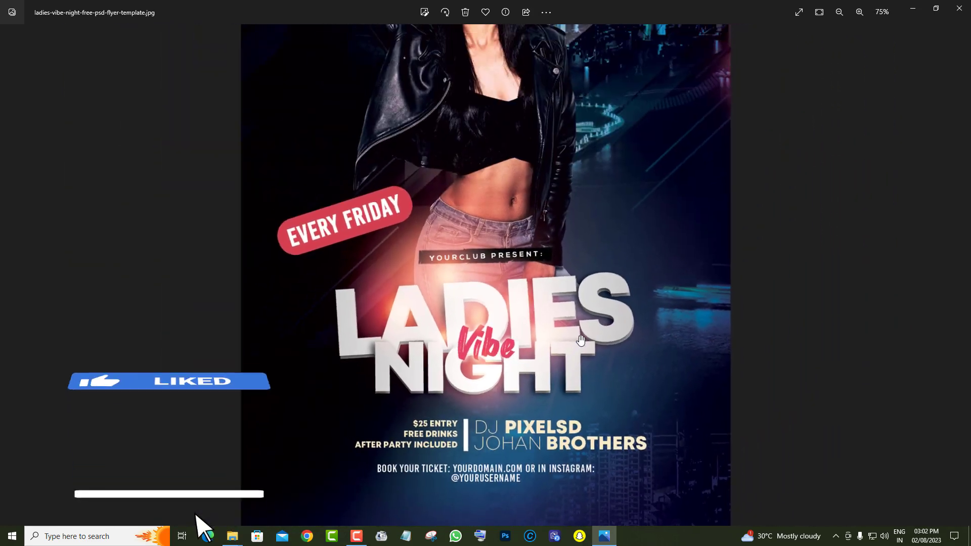
scroll(581, 340, "down", 1)
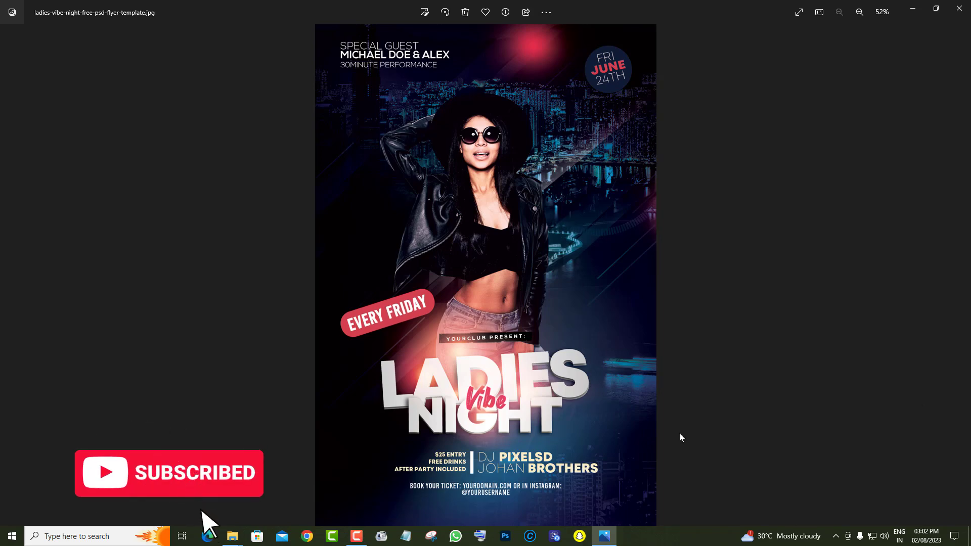
View the Luxury White Party flyer and check its vertical gold lettering, model photo and venue details up close
left_click(962, 281)
scroll(523, 304, "up", 2)
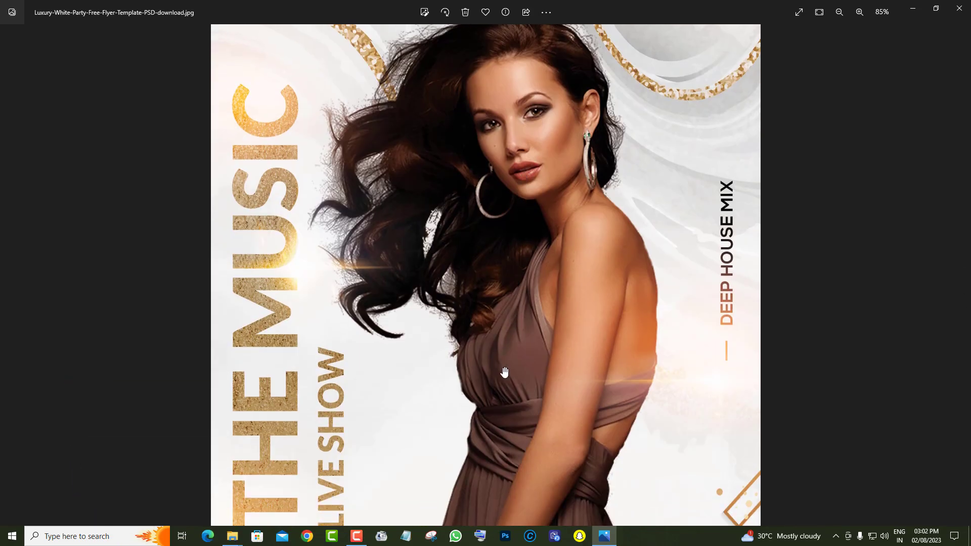
left_click_drag(505, 372, 526, 147)
scroll(495, 336, "down", 2)
scroll(407, 318, "up", 3)
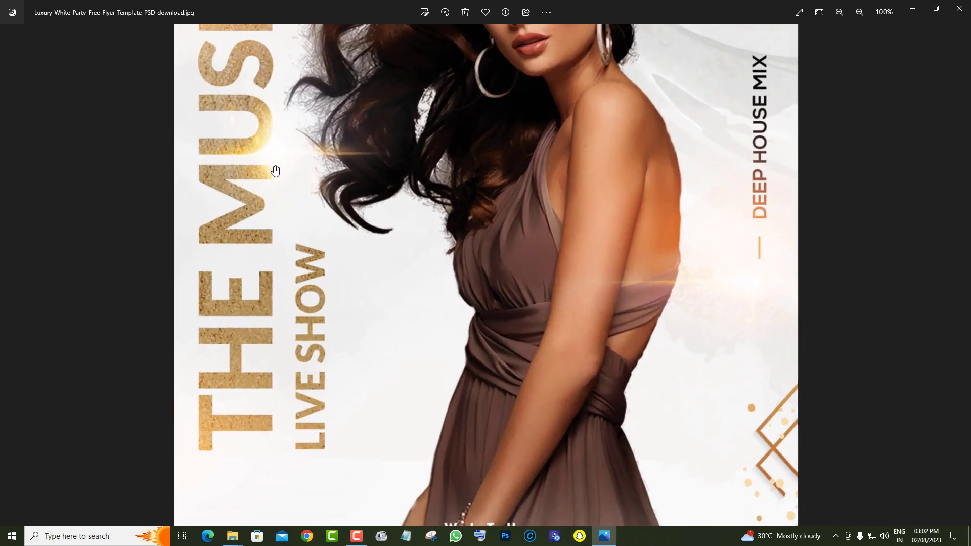
left_click_drag(273, 169, 591, 61)
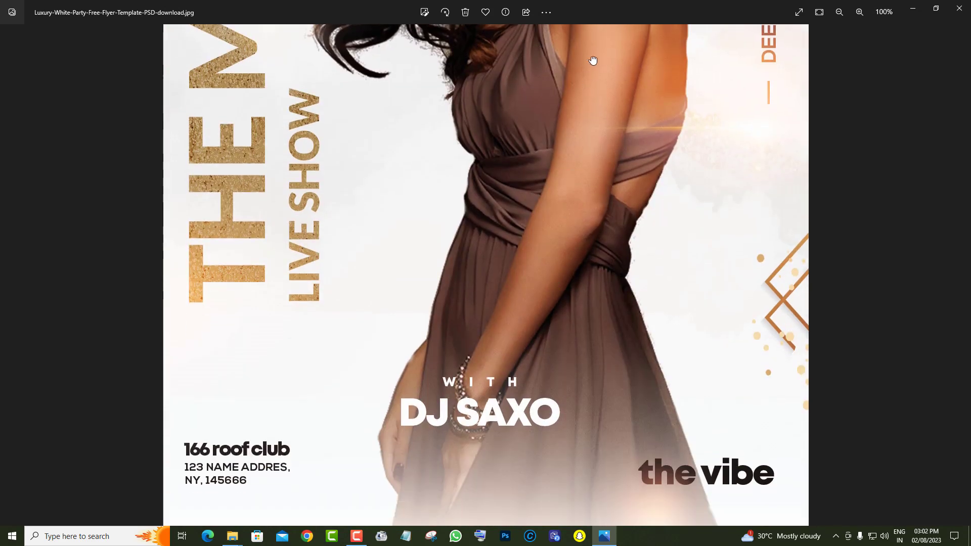
scroll(632, 384, "down", 3)
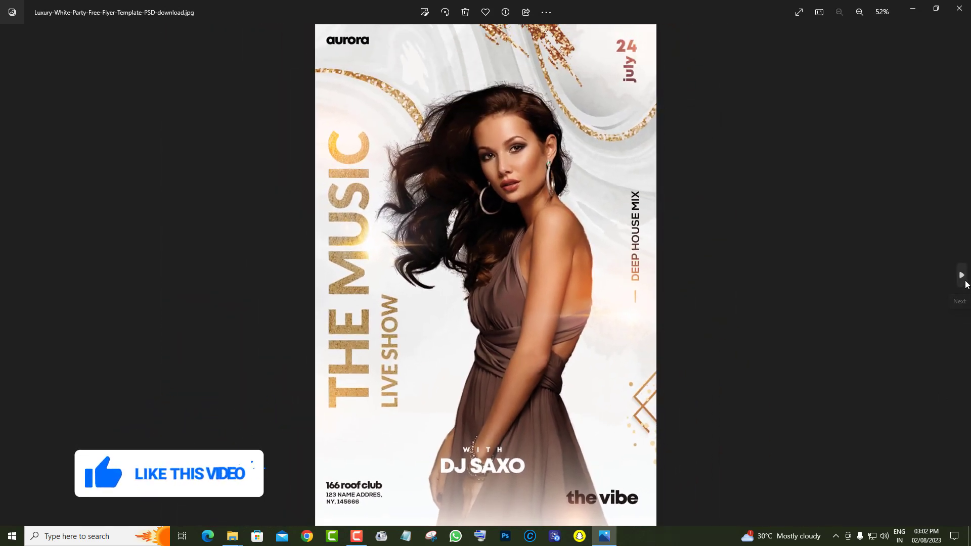
Display the ladies club template 3 flyer and inspect its portrait, LADIES title and event information up close
left_click(965, 282)
scroll(534, 322, "up", 3)
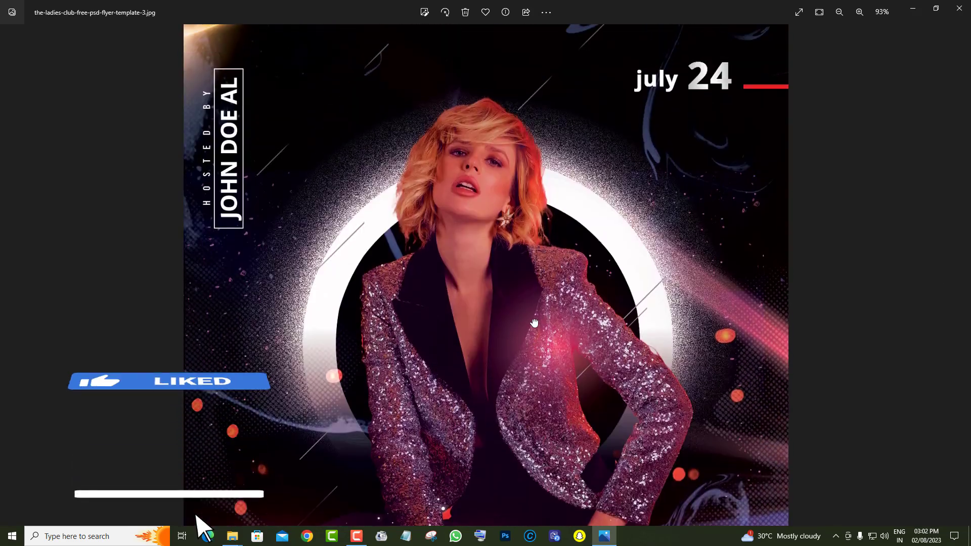
scroll(534, 323, "up", 2)
left_click_drag(532, 363, 536, 188)
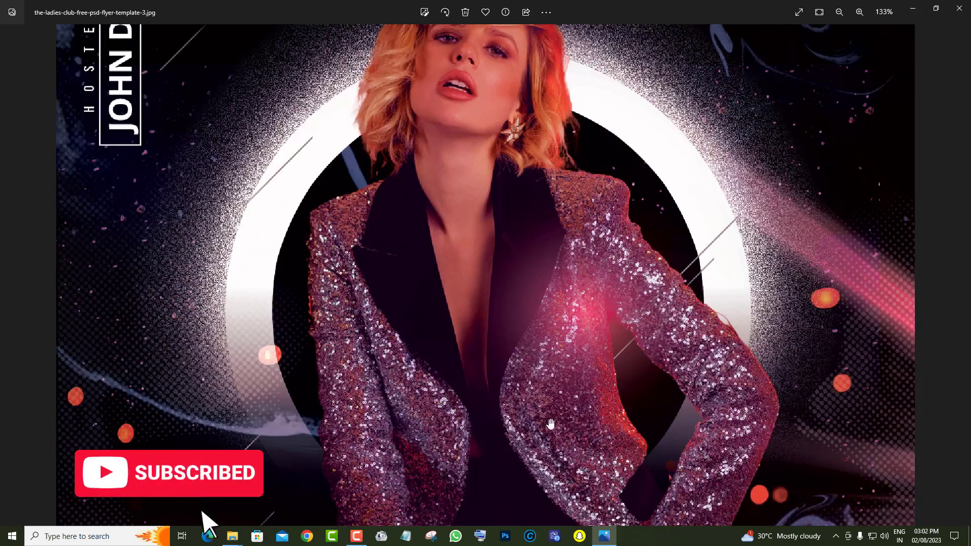
left_click_drag(549, 423, 541, 192)
scroll(542, 324, "down", 2)
left_click_drag(550, 392, 554, 165)
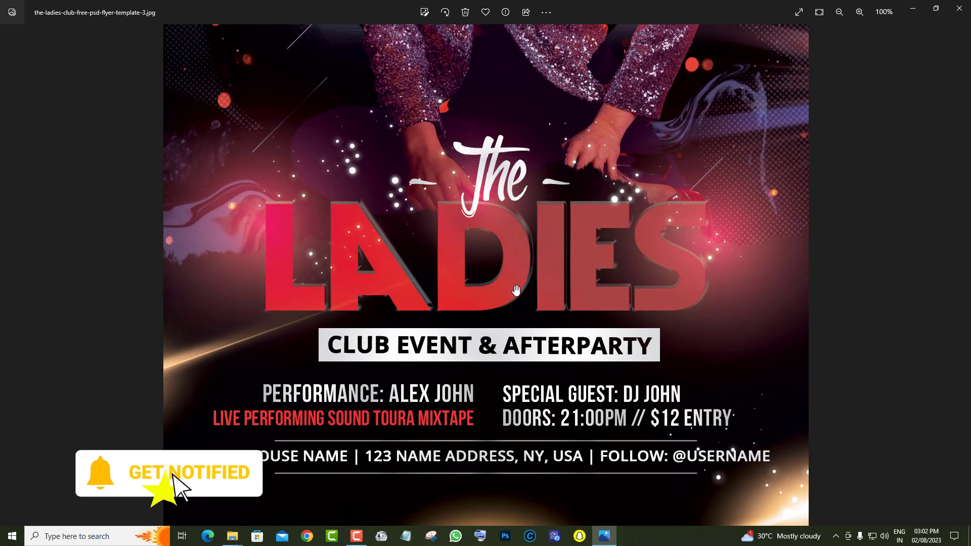
scroll(515, 290, "up", 4)
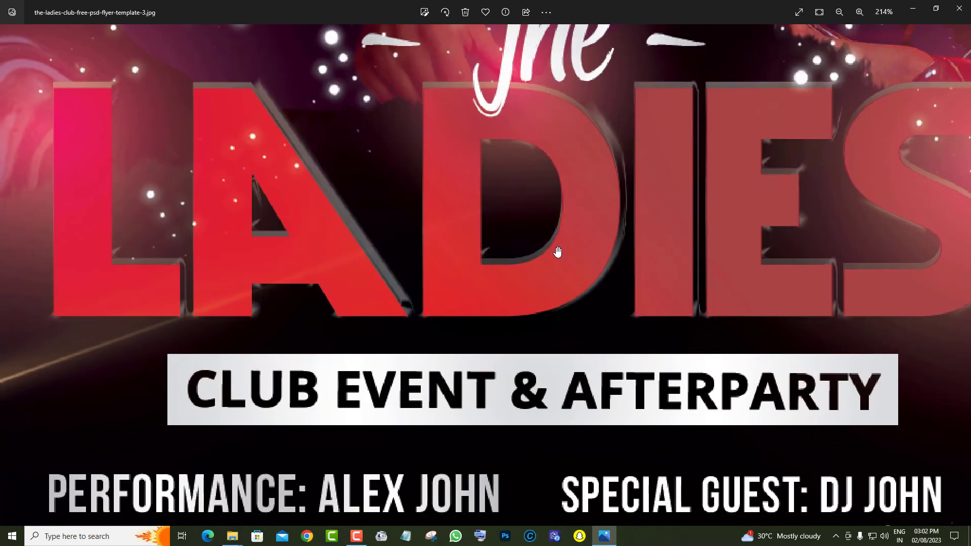
scroll(557, 258, "down", 2)
left_click_drag(541, 343, 564, 174)
scroll(558, 319, "down", 2)
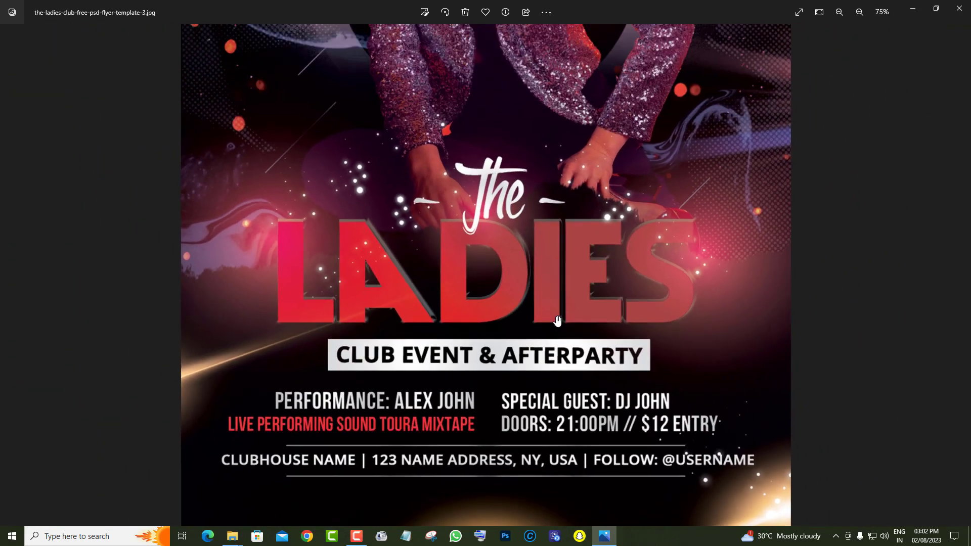
scroll(558, 321, "down", 2)
Move on to the urban party vol2 flyer and examine its brush-style title and guest details up close
left_click(961, 277)
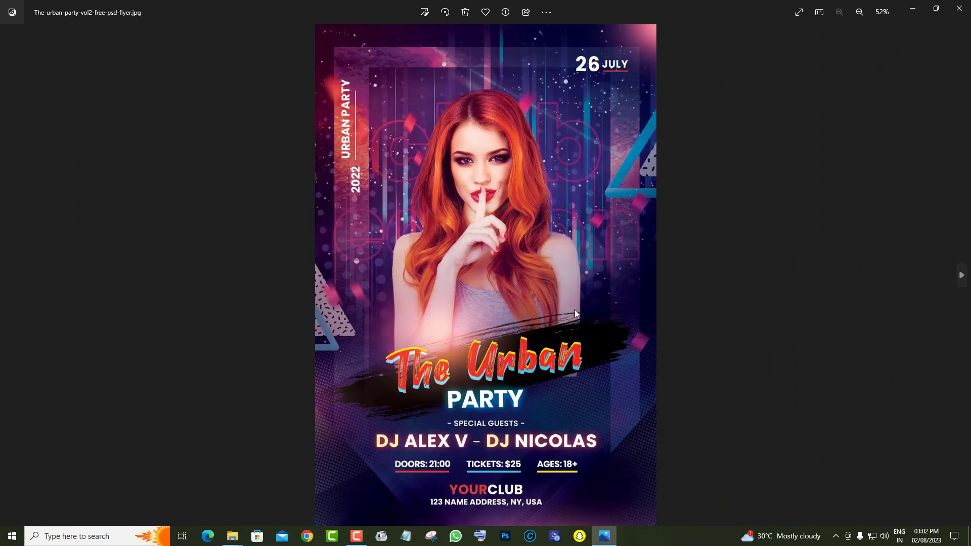
scroll(575, 309, "up", 3)
left_click_drag(548, 392, 550, 141)
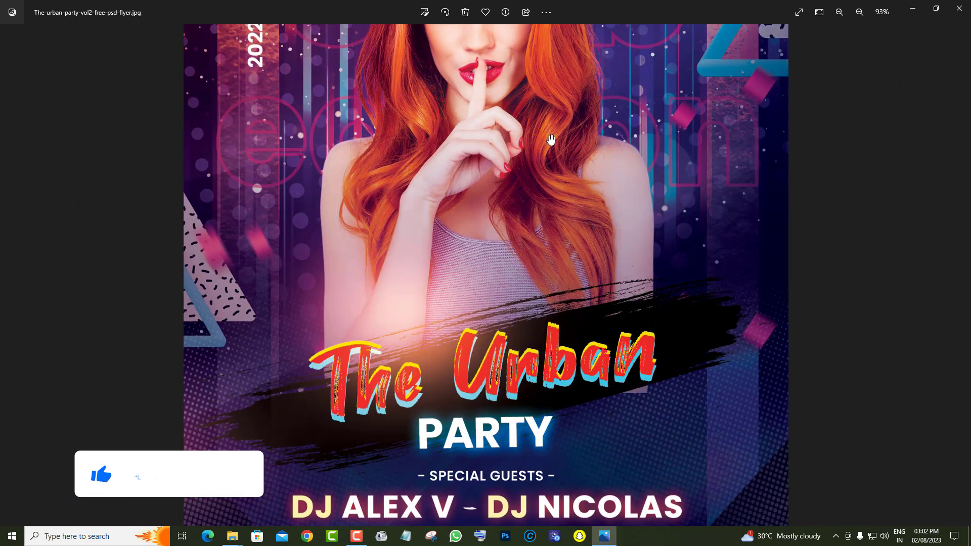
mouse_move(538, 298)
left_mouse_down()
mouse_move(534, 161)
mouse_move(537, 285)
left_mouse_up()
scroll(512, 342, "up", 2)
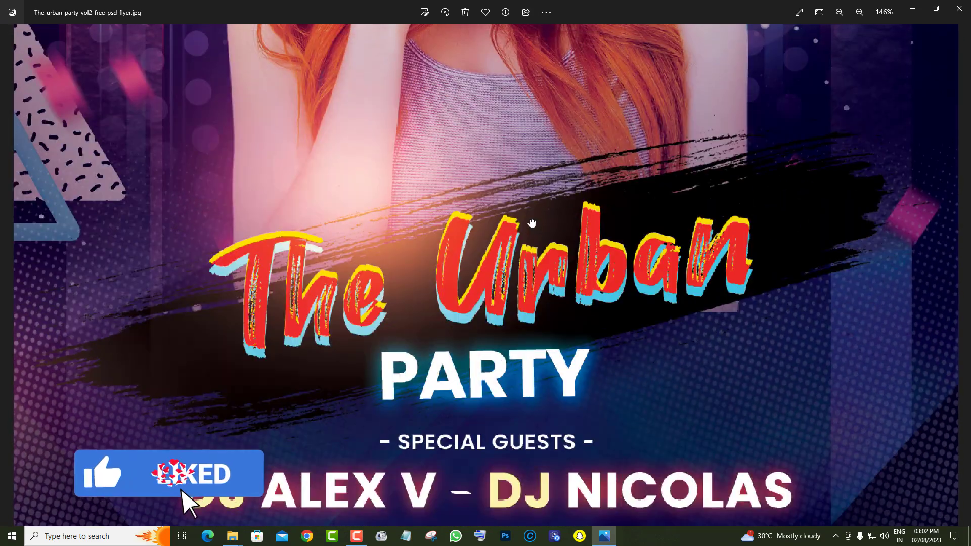
left_click_drag(538, 365, 525, 304)
scroll(542, 255, "down", 2)
left_click_drag(541, 255, 540, 303)
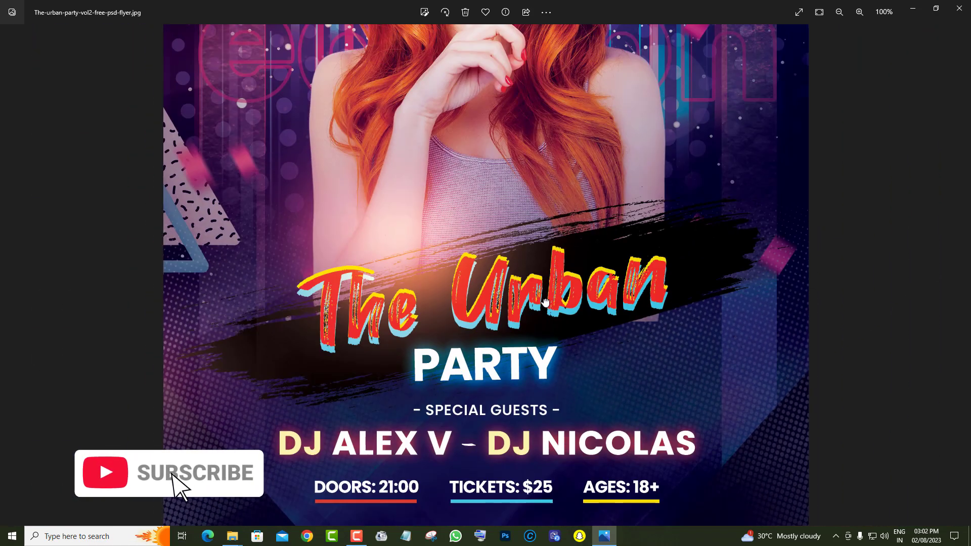
scroll(538, 302, "down", 2)
scroll(538, 302, "down", 1)
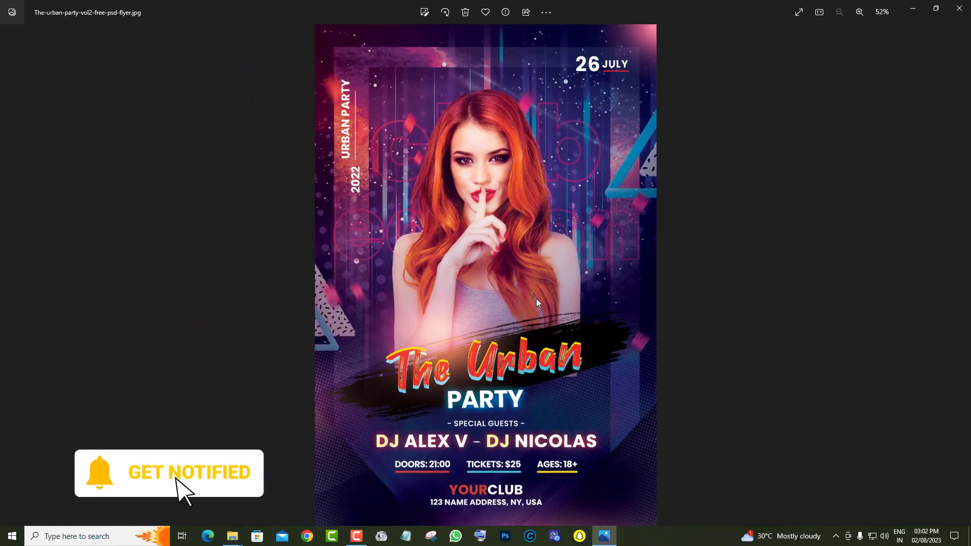
Advance to the white and gold elegant flyer and inspect its script title, model photo and LADIES PARTY details up close
left_click(960, 273)
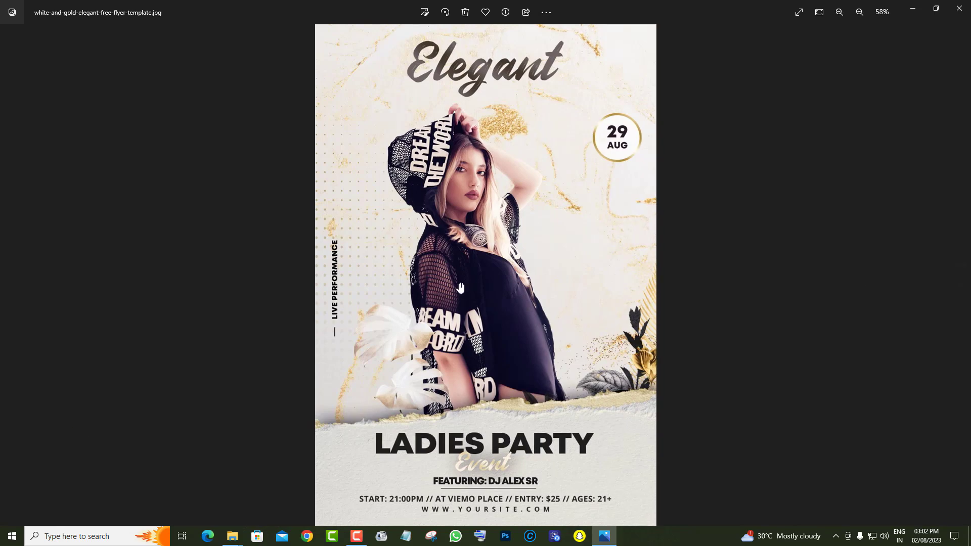
scroll(503, 122, "up", 2)
left_click_drag(503, 123, 504, 281)
scroll(504, 281, "up", 1)
left_click_drag(525, 91, 539, 27)
left_click_drag(574, 324, 584, 108)
scroll(566, 382, "up", 4)
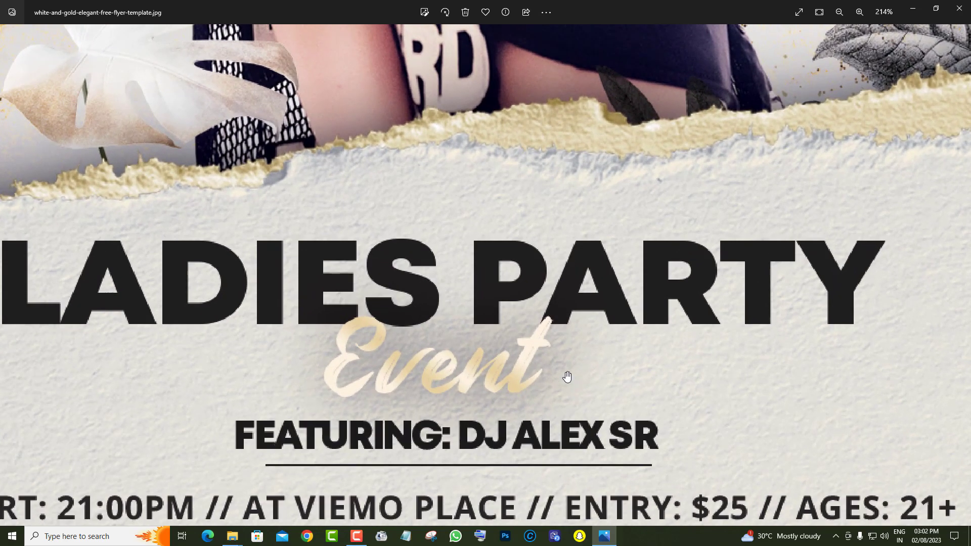
scroll(567, 379, "down", 3)
left_click_drag(632, 159, 631, 313)
scroll(631, 314, "down", 4)
scroll(631, 313, "down", 4)
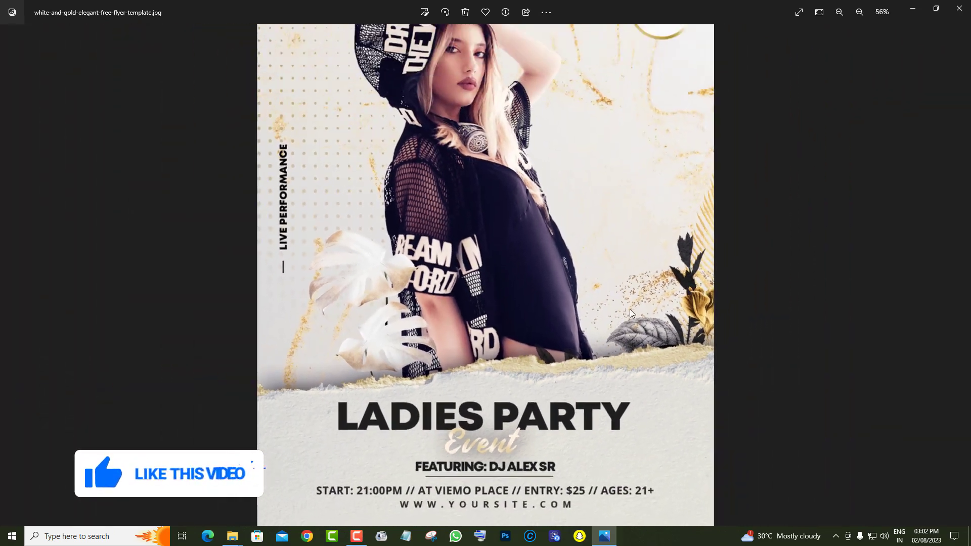
View the white club and party flyer and examine its portrait, ticket label and CLUB & PARTY event details up close
left_click(962, 296)
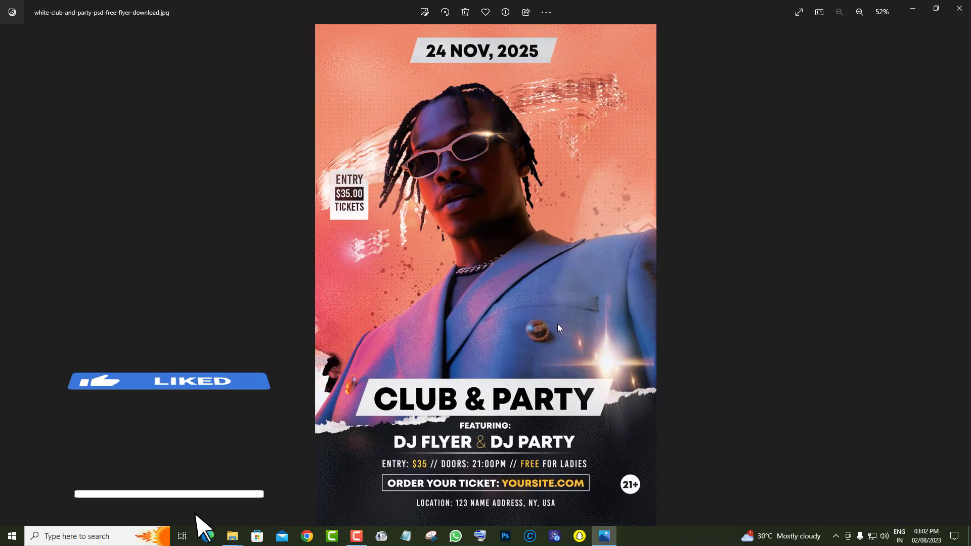
scroll(506, 360, "up", 3)
scroll(505, 360, "up", 1)
left_click_drag(470, 215, 478, 139)
left_click_drag(493, 273, 495, 142)
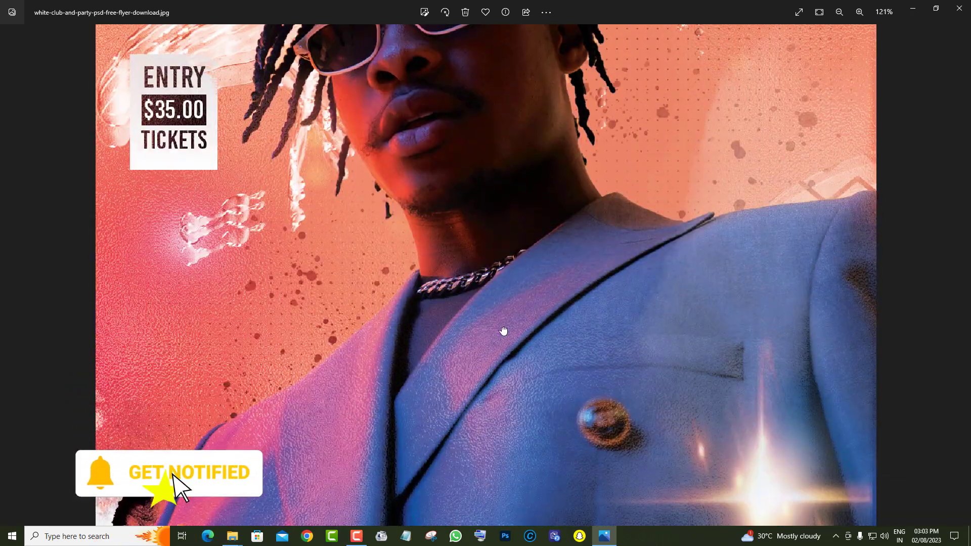
left_click_drag(503, 332, 491, 140)
left_click_drag(483, 366, 486, 182)
scroll(480, 279, "down", 3)
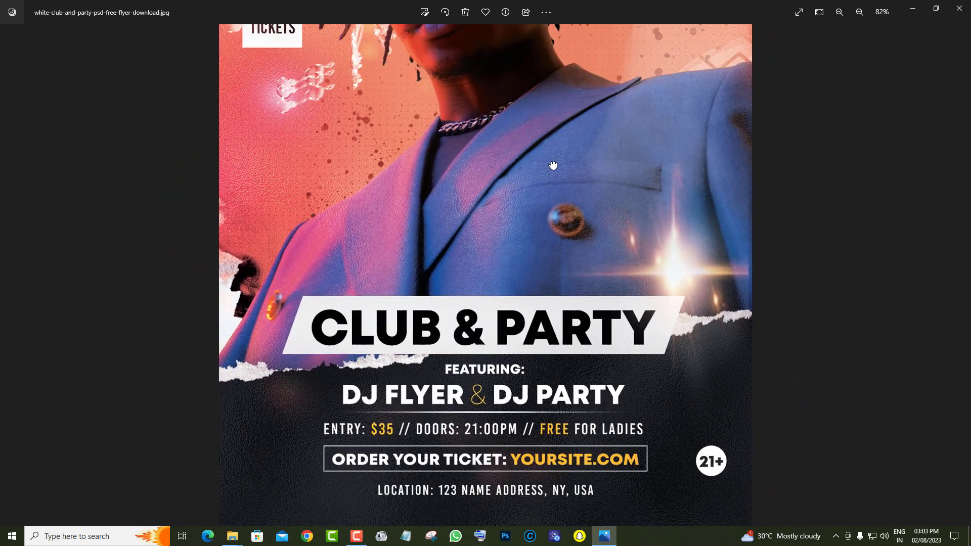
left_click_drag(553, 165, 540, 250)
scroll(540, 249, "down", 2)
left_click_drag(528, 142, 526, 230)
scroll(525, 231, "down", 1)
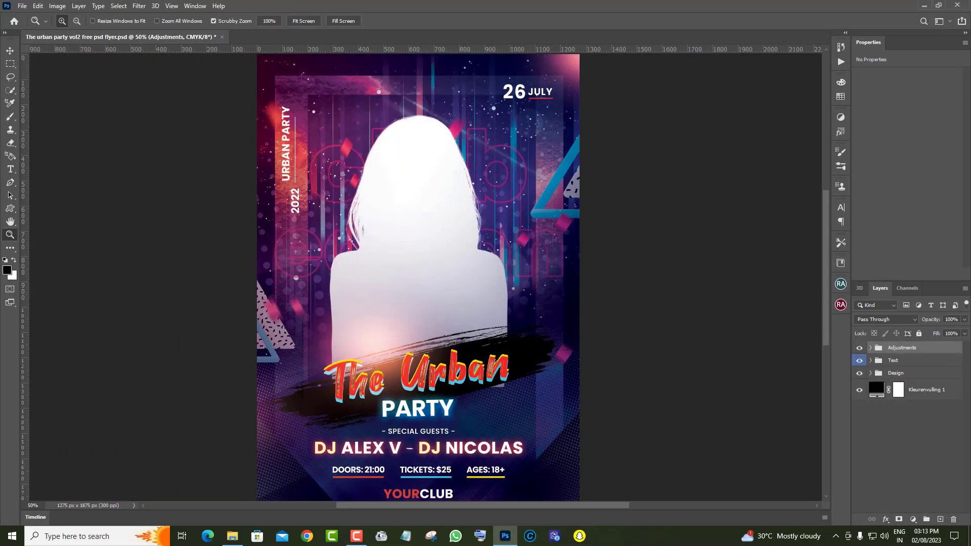
Switch to the urban party vol2 PSD in Photoshop, expand its Design group and toggle the "Image here ##" group to check its contents
left_click(935, 446)
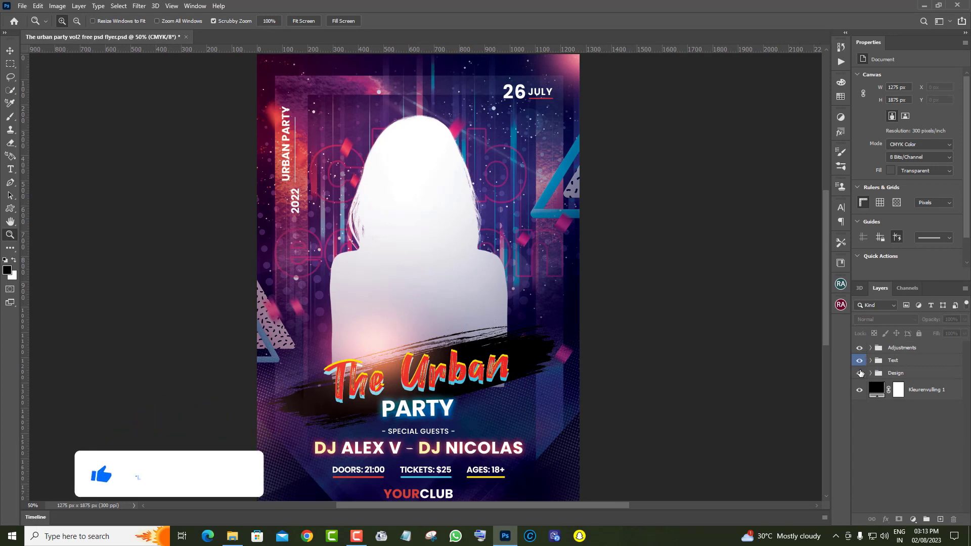
left_click(871, 374)
scroll(908, 444, "down", 2)
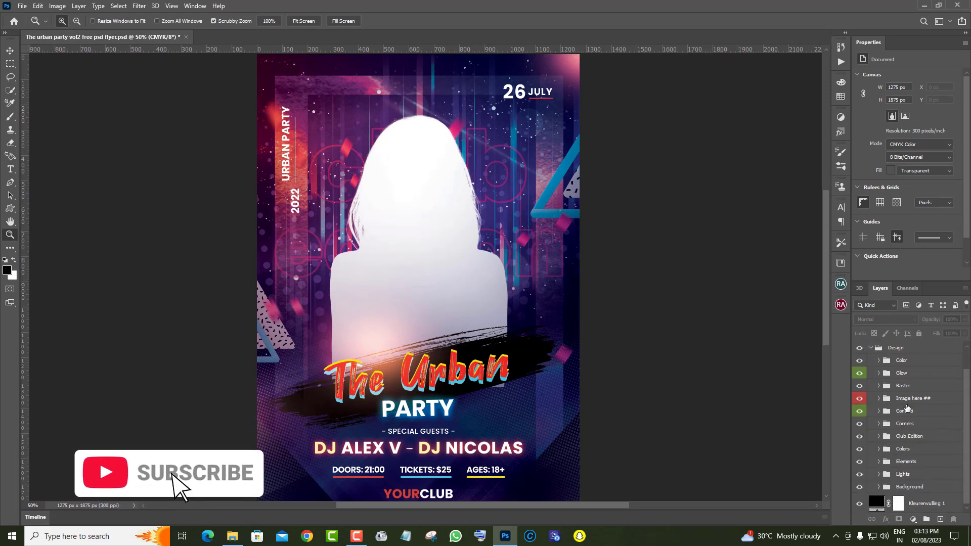
scroll(910, 461, "down", 1)
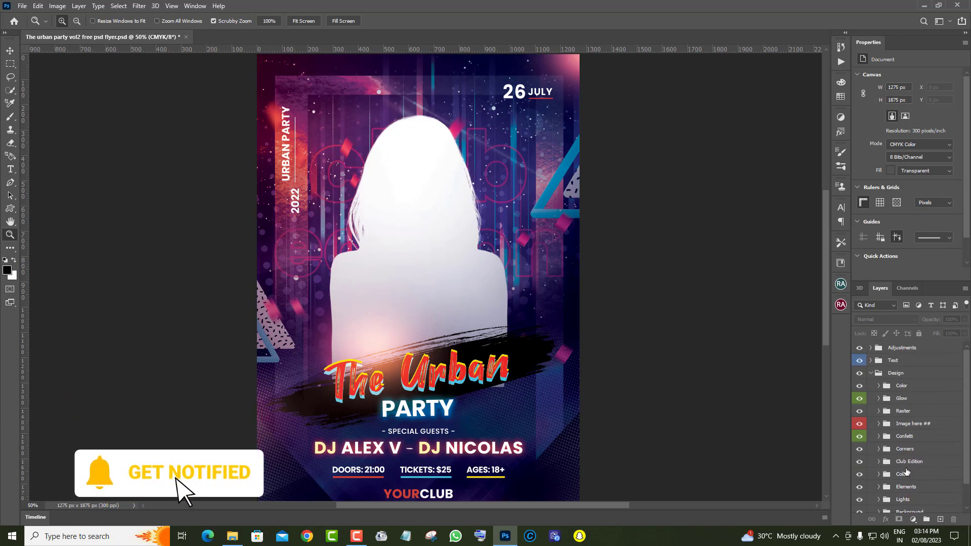
scroll(906, 471, "down", 2)
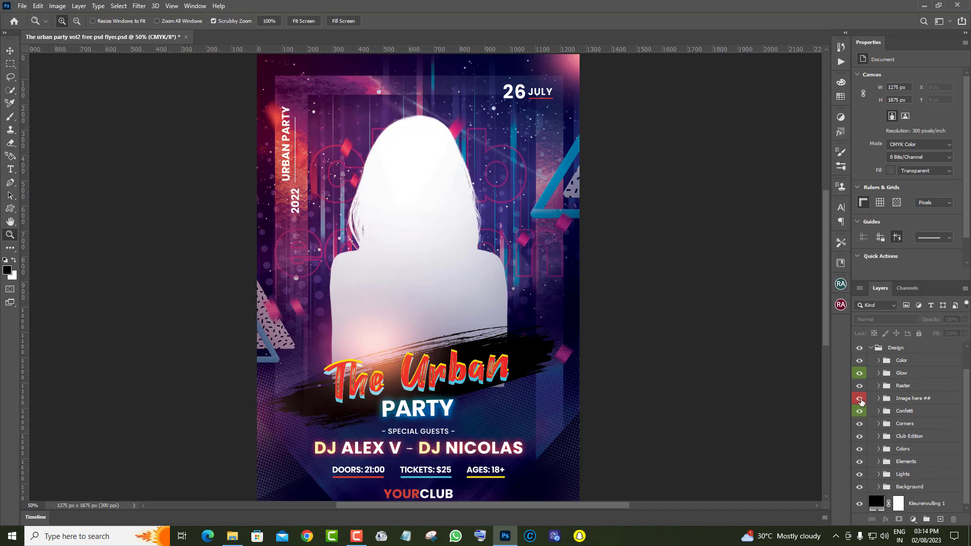
left_click(860, 401)
left_click(860, 400)
Open the pngwing.com (11) model image and bring it into the urban party flyer directly above the "Replace me ##" layer
left_click(935, 416)
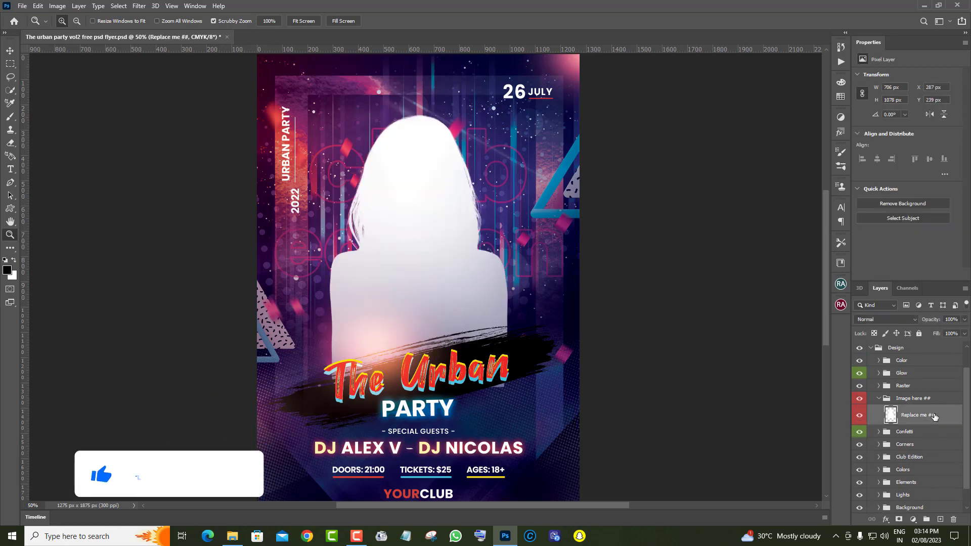
left_click(23, 6)
left_click(30, 29)
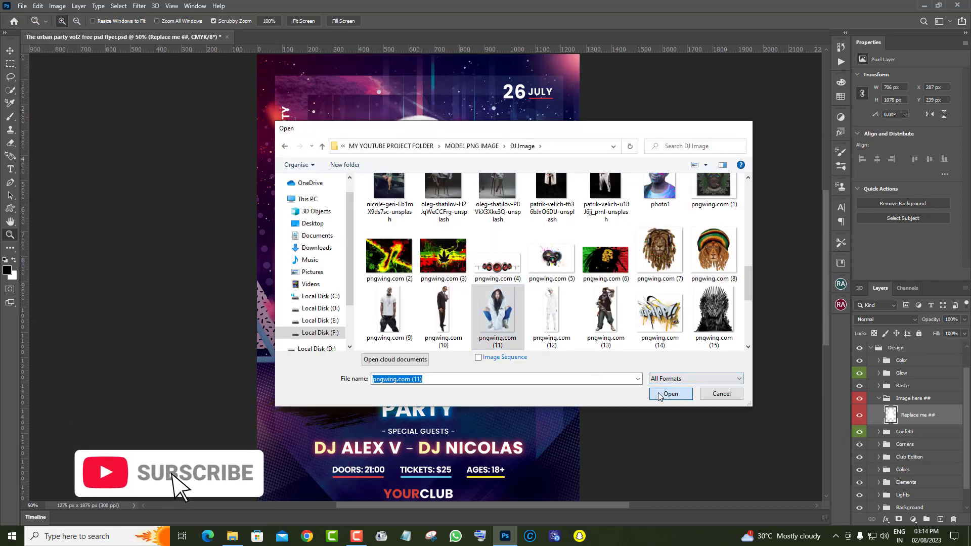
left_click(659, 396)
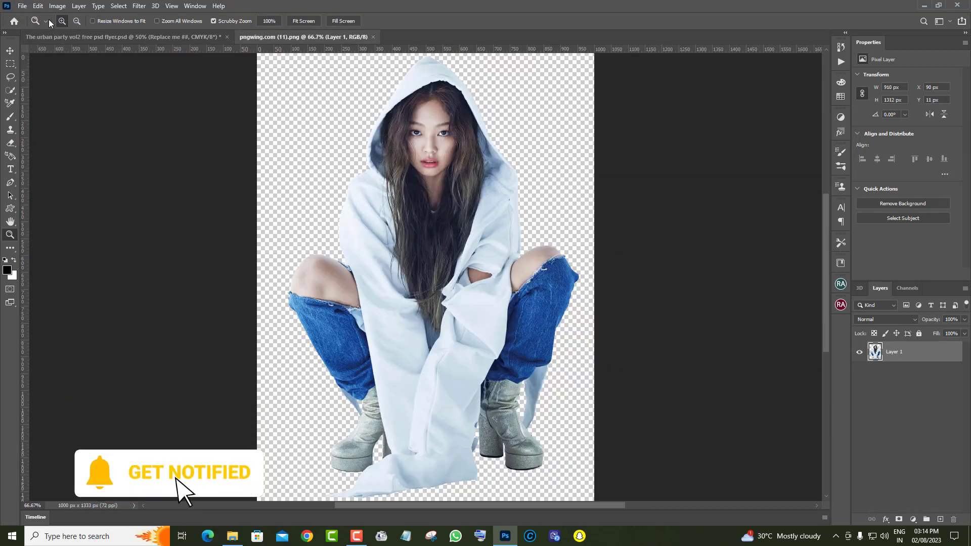
left_click(9, 50)
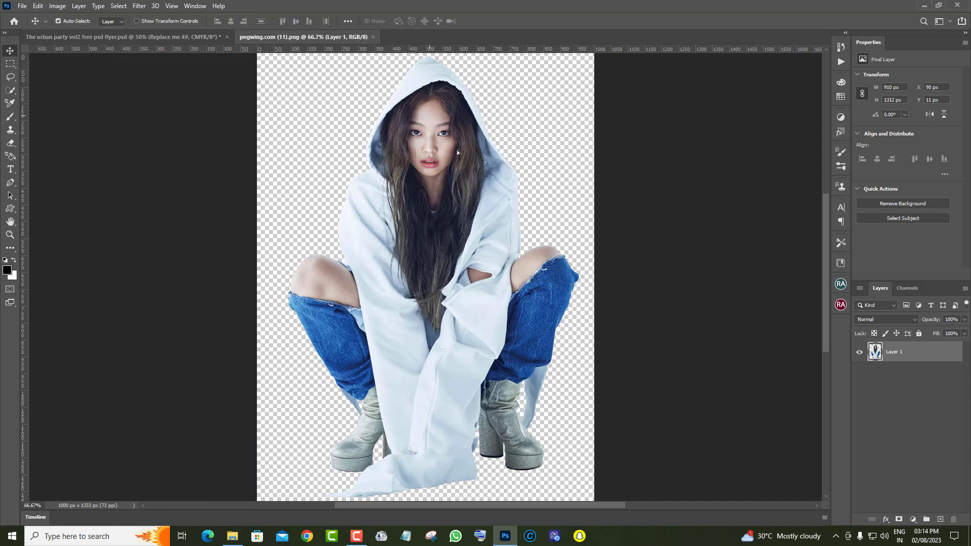
left_click_drag(457, 149, 411, 194)
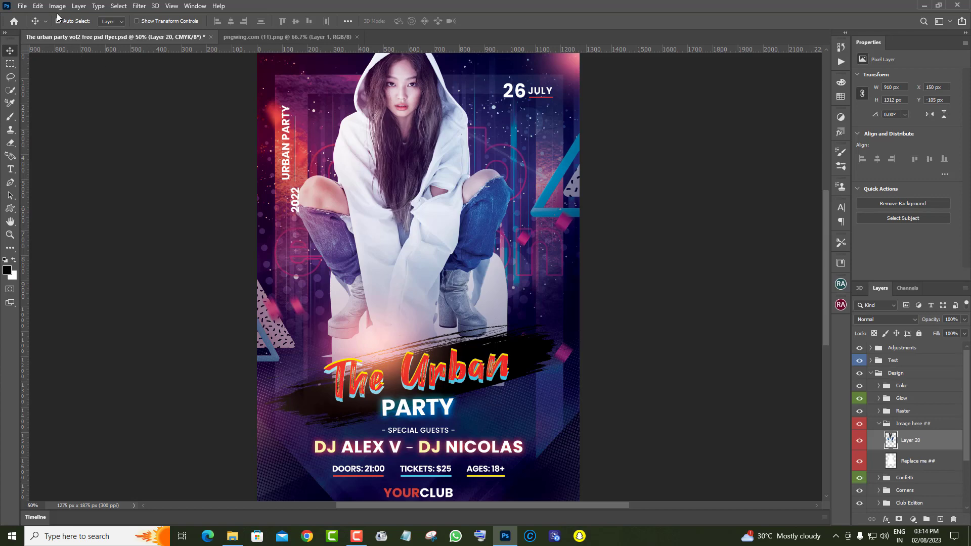
Move the hooded model over the white silhouette with Free Transform and delete the "Replace me ##" placeholder layer
left_click(38, 6)
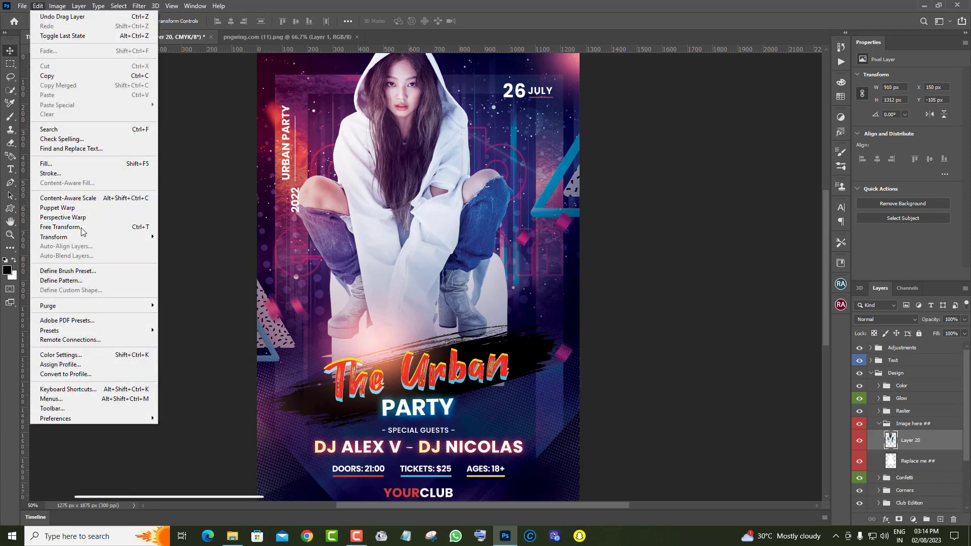
left_click(60, 228)
left_click_drag(451, 185, 453, 264)
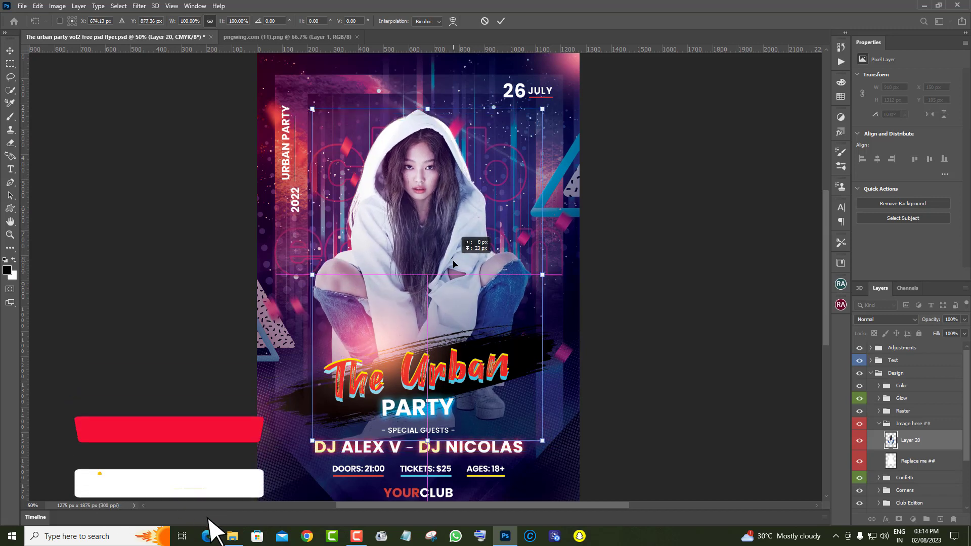
left_click(11, 53)
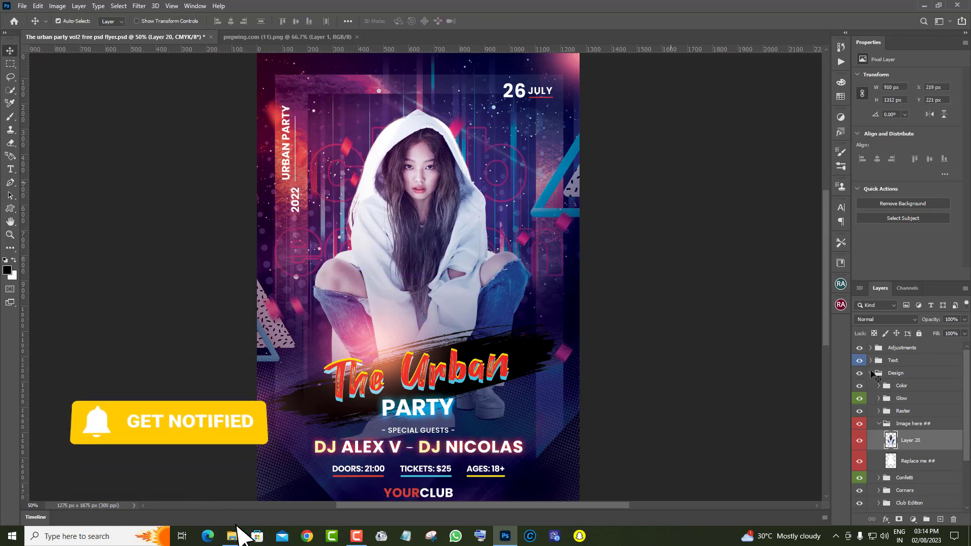
left_click(940, 466)
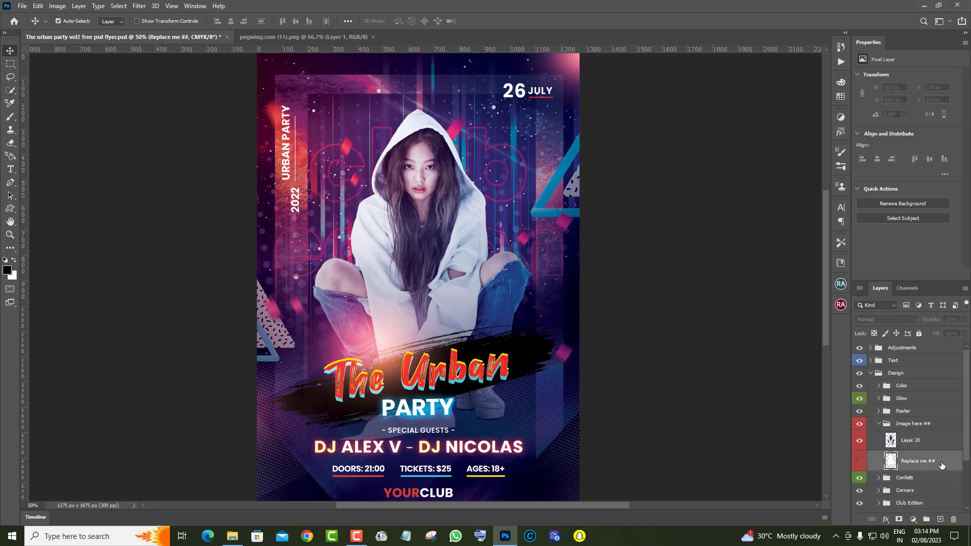
left_click_drag(954, 520, 954, 520)
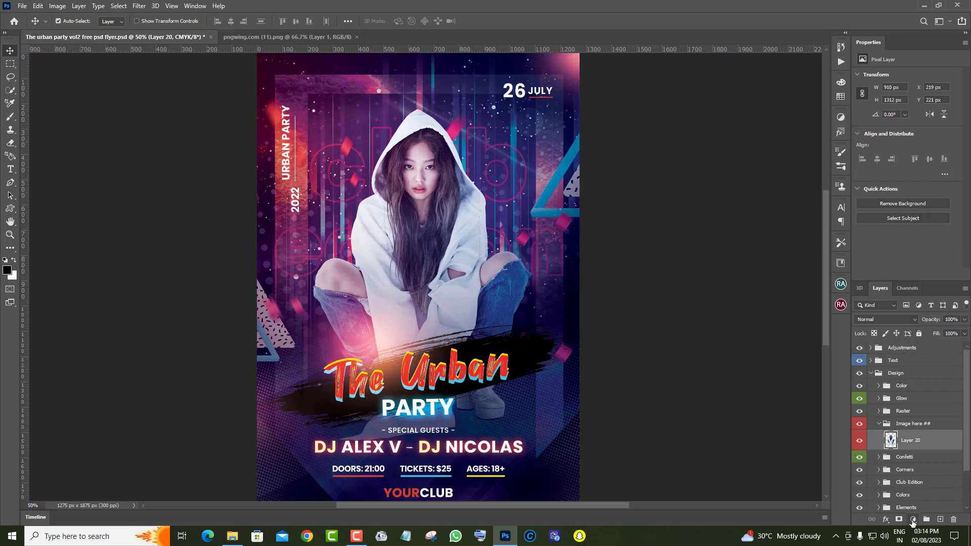
Add a Color Balance adjustment clipped to the model layer, with midtones at Cyan-Red +87, Magenta-Green -52 and Yellow-Blue -93, and check its effect
left_click(913, 520)
left_click(926, 431)
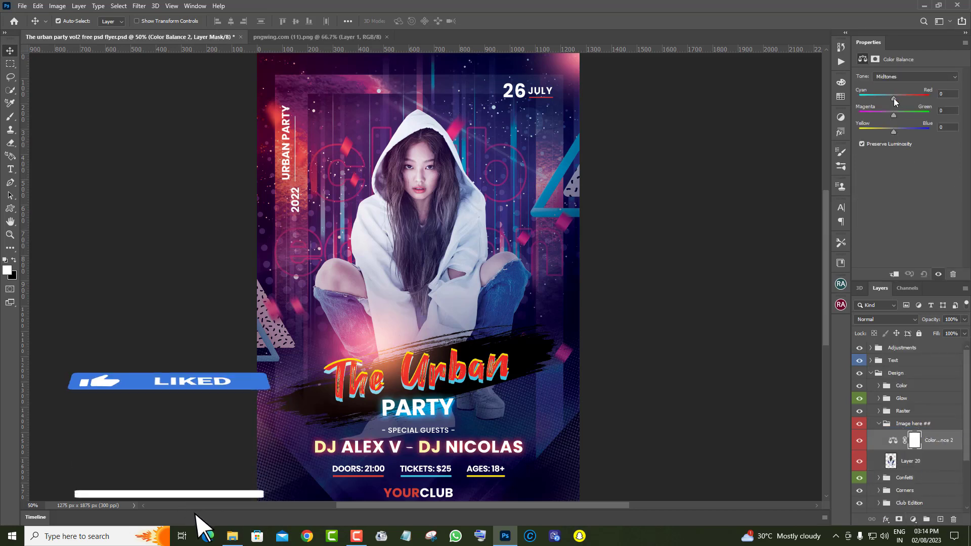
mouse_move(894, 99)
left_mouse_down()
mouse_move(915, 105)
mouse_move(899, 105)
left_mouse_up()
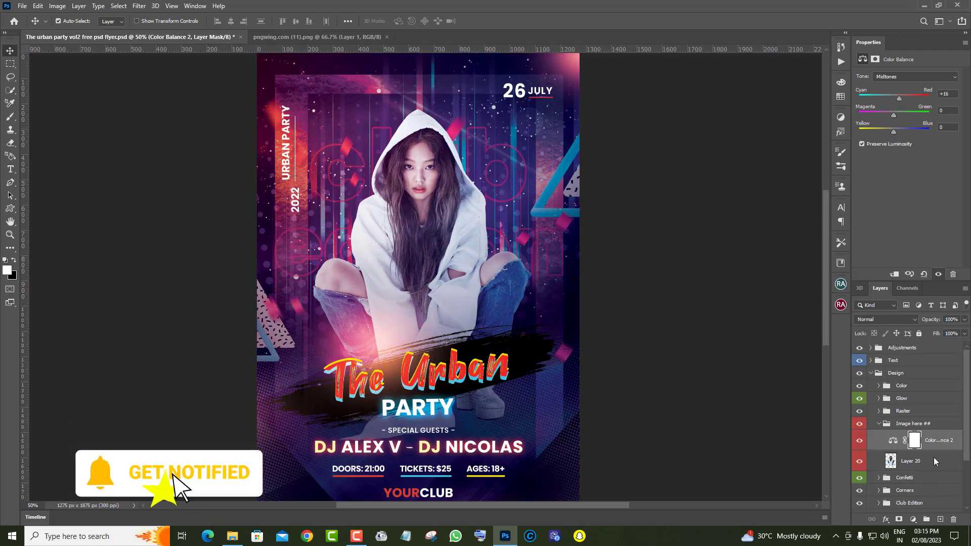
right_click(939, 442)
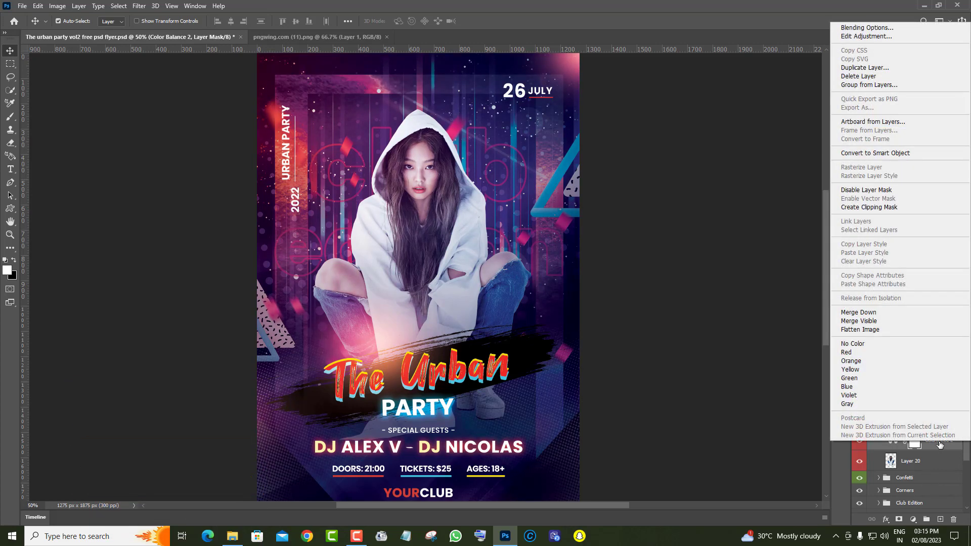
left_click(868, 208)
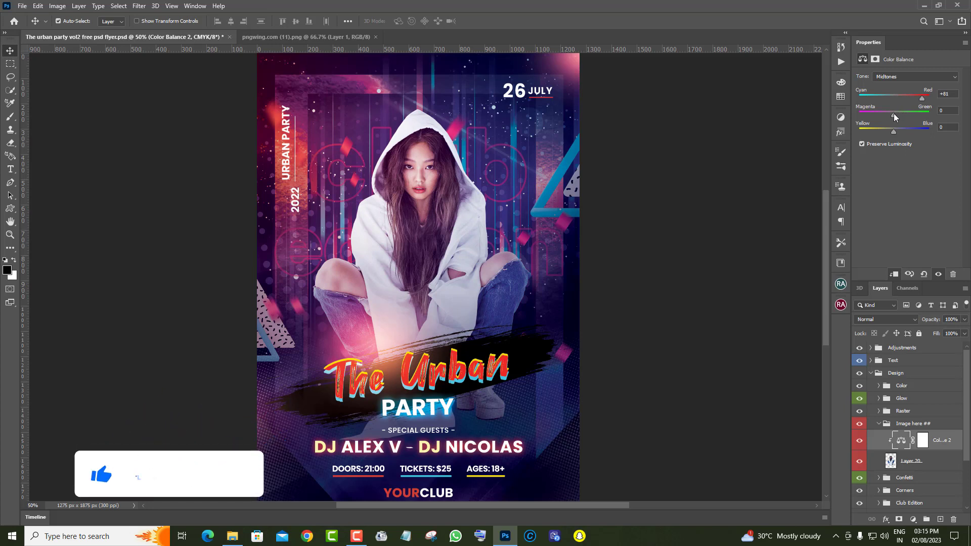
left_click_drag(883, 115, 864, 115)
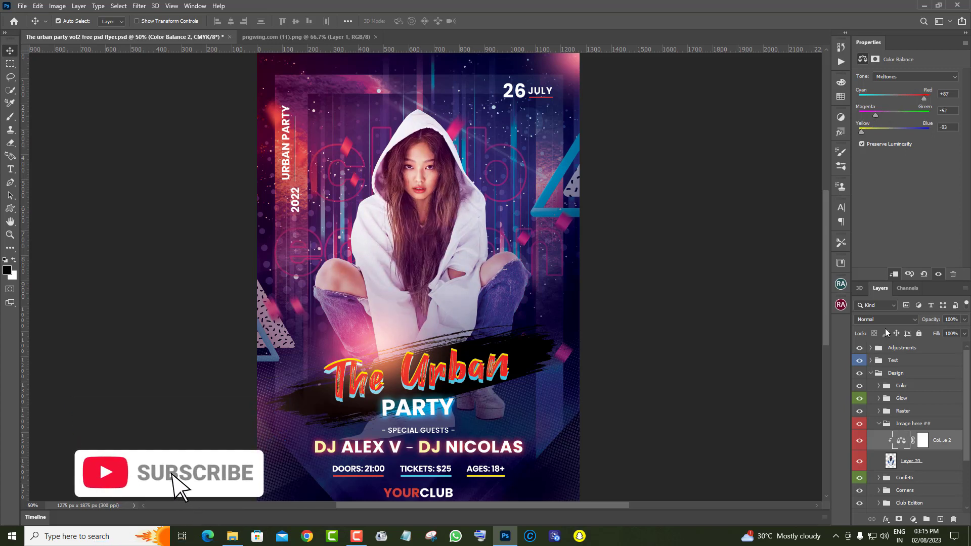
left_click(951, 462)
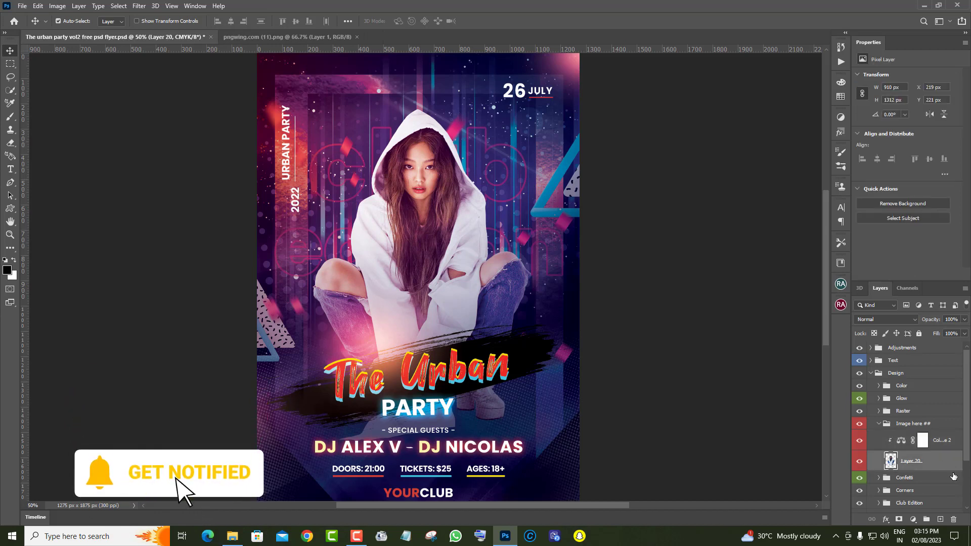
left_click(859, 441)
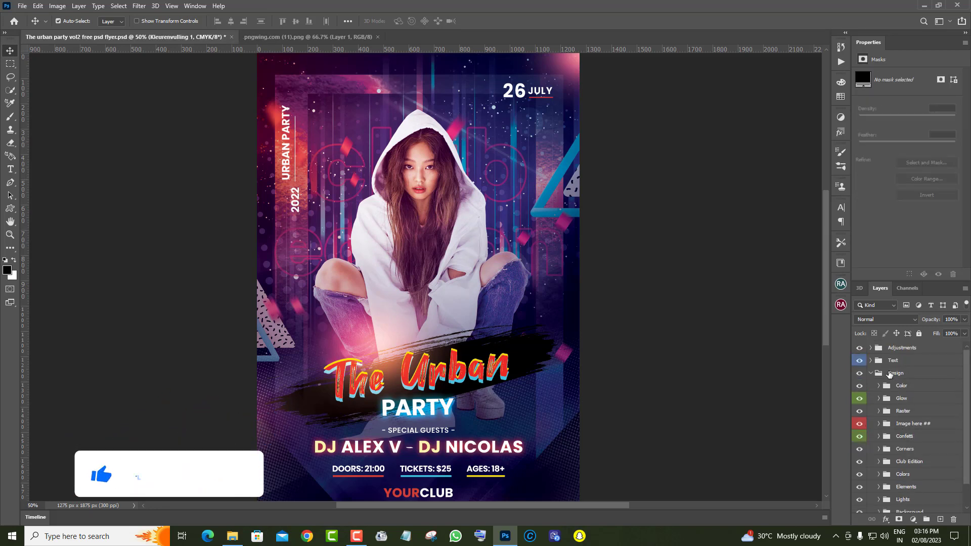
Expand the Text group and its Title subgroup, toggling their visibility to identify the flyer text they hold
left_click(860, 362)
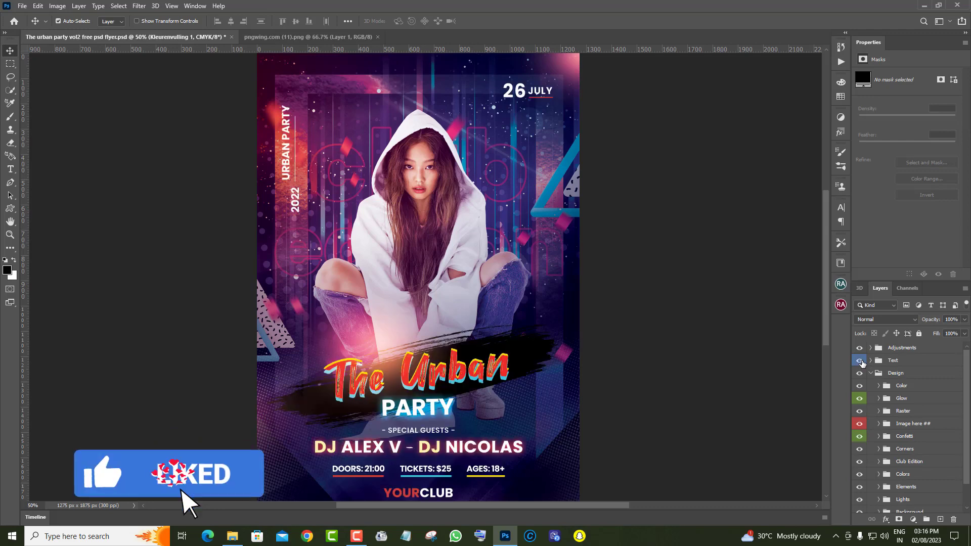
left_click(870, 361)
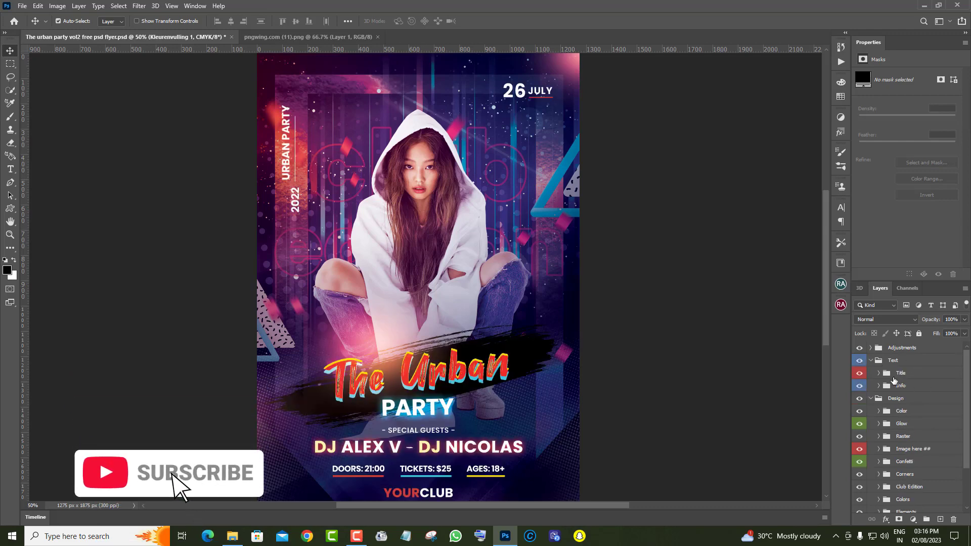
left_click(859, 373)
left_click(860, 373)
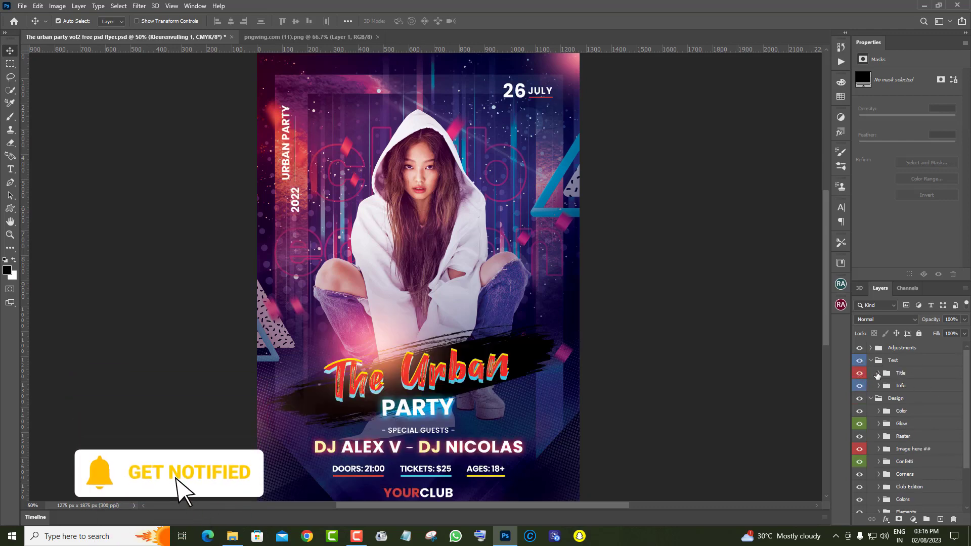
left_click(878, 373)
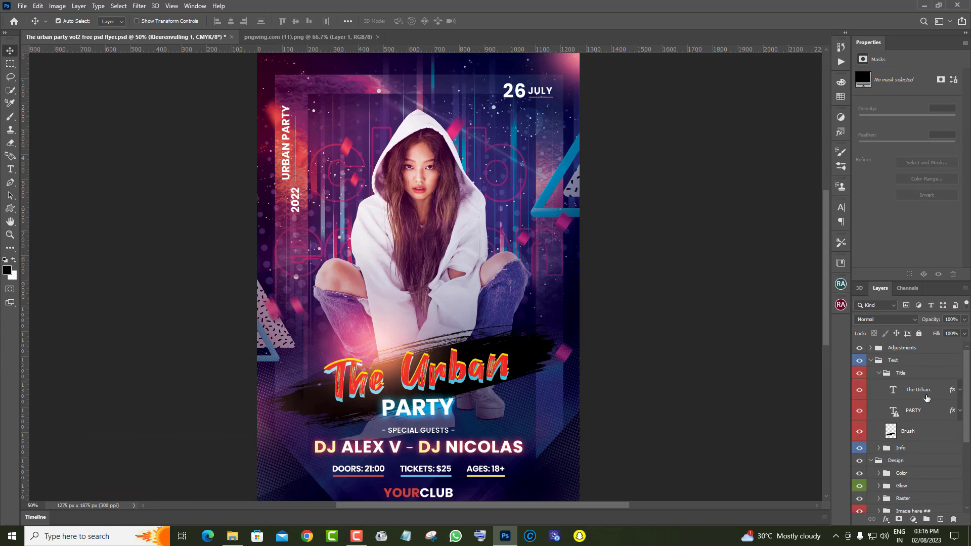
Replace the title text "The Urban" with "Saturday"
left_click(927, 397)
double_click(895, 391)
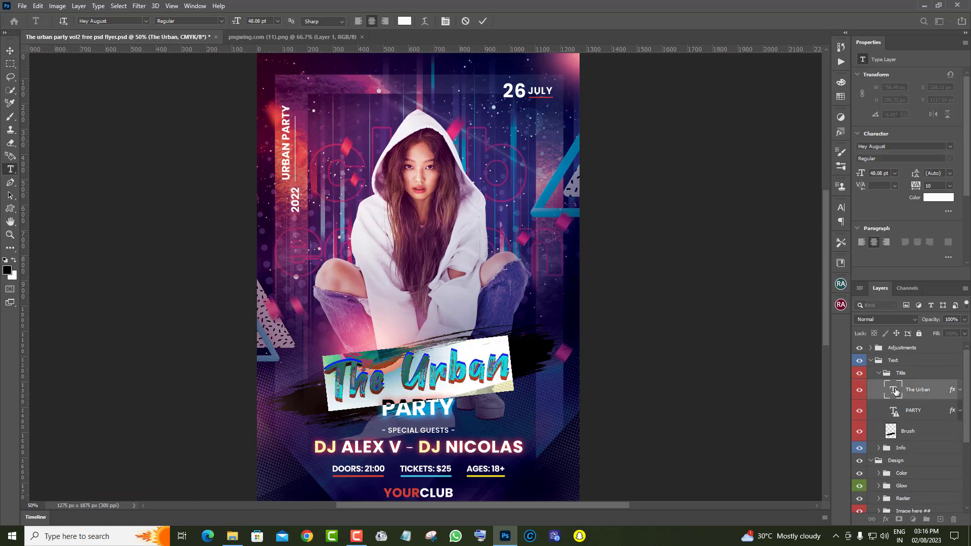
type("Saturday")
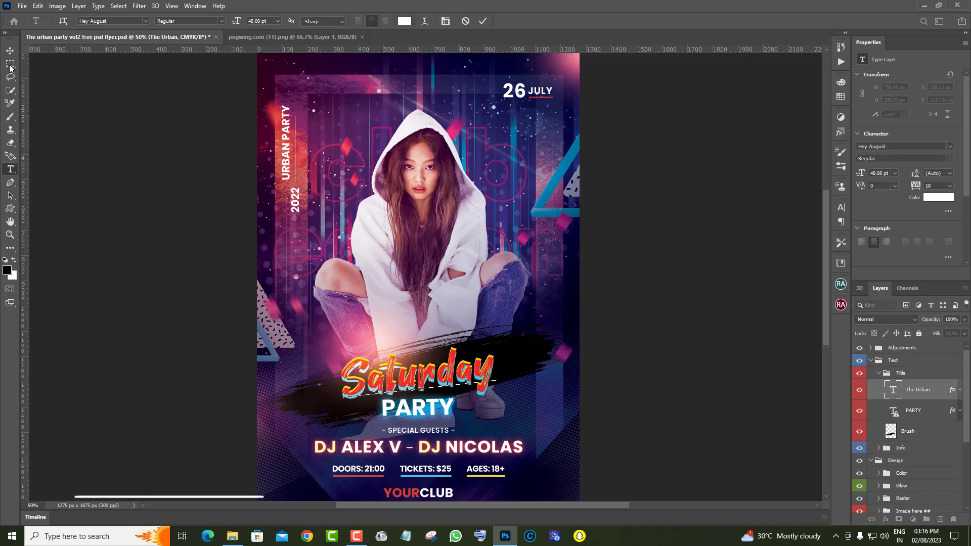
Rotate the "Saturday" title text about 2.2° clockwise with Free Transform and apply it
left_click(38, 6)
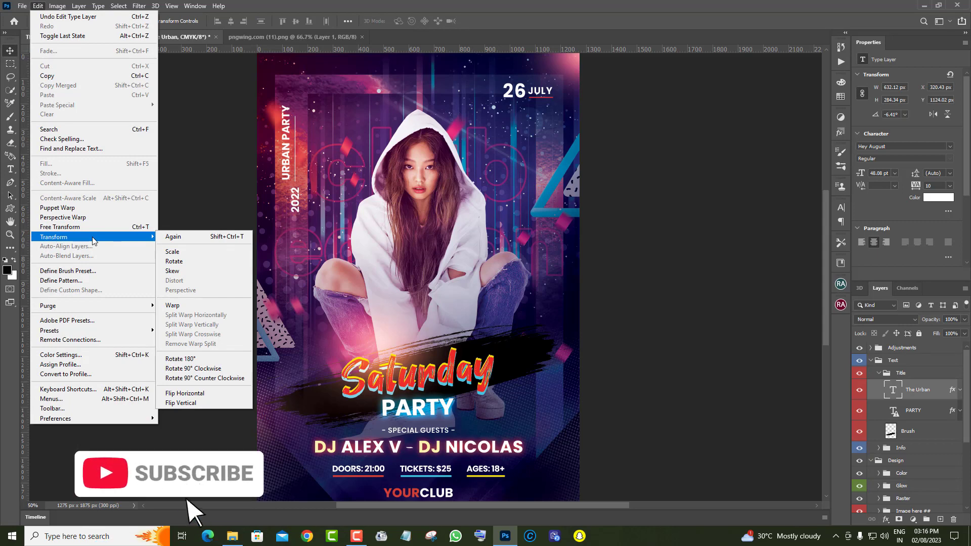
left_click(91, 227)
mouse_move(553, 358)
left_mouse_down()
mouse_move(544, 336)
mouse_move(552, 376)
left_mouse_up()
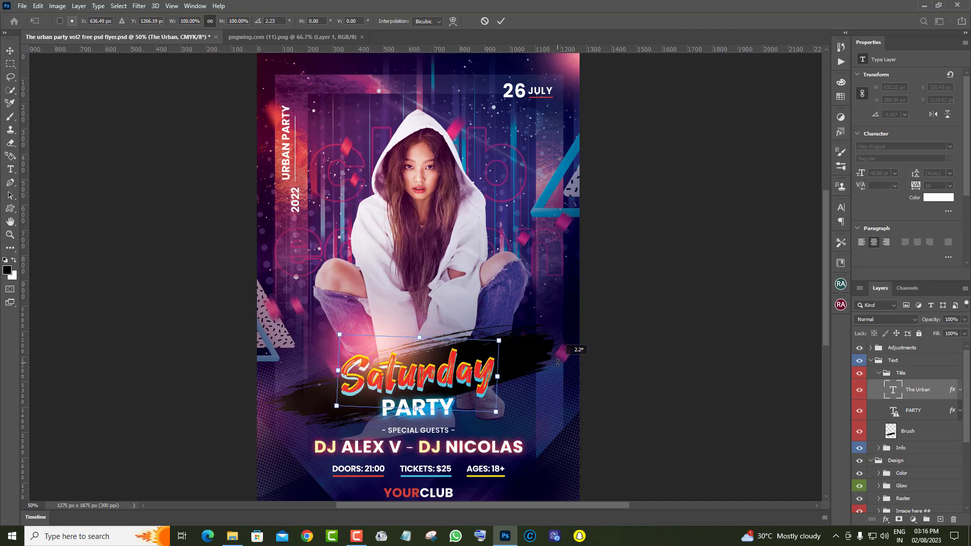
left_click(10, 51)
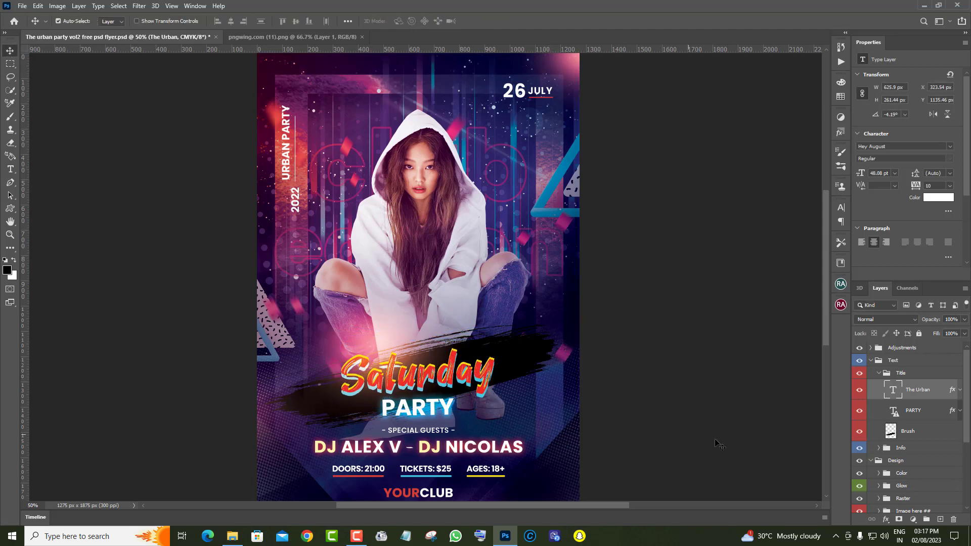
Replace the subtitle text "PARTY" with "Dj Night" and toggle the layer's visibility to check it
left_click(893, 414)
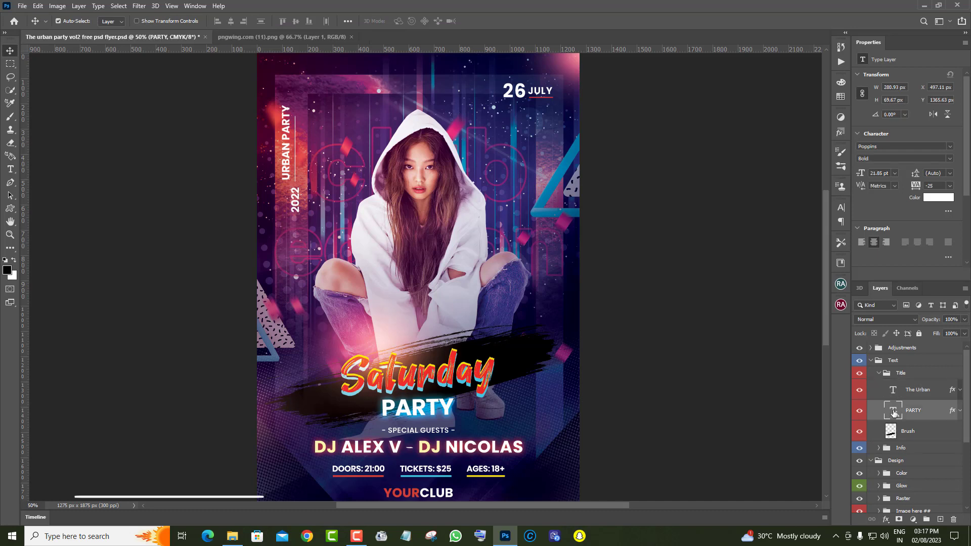
double_click(894, 410)
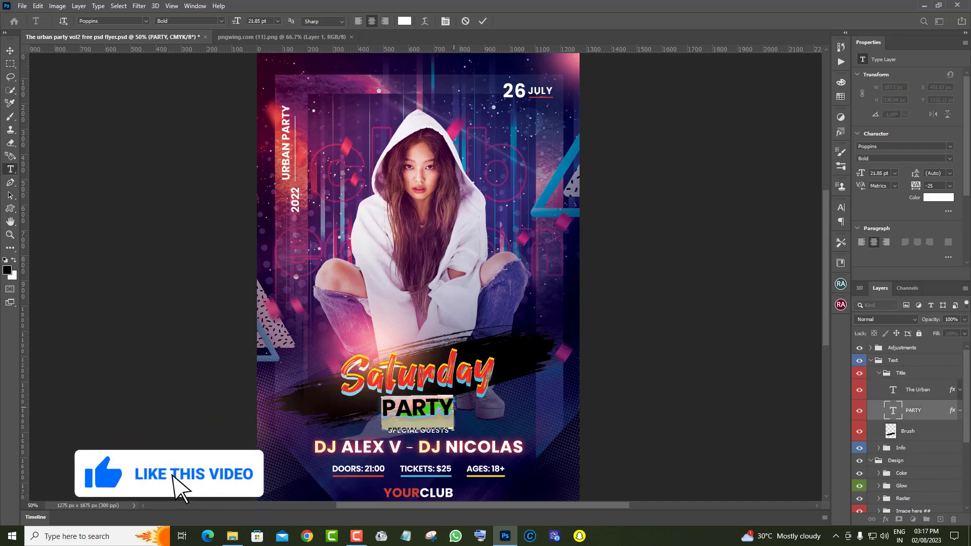
type("Dj Night")
key("ctrl+Return")
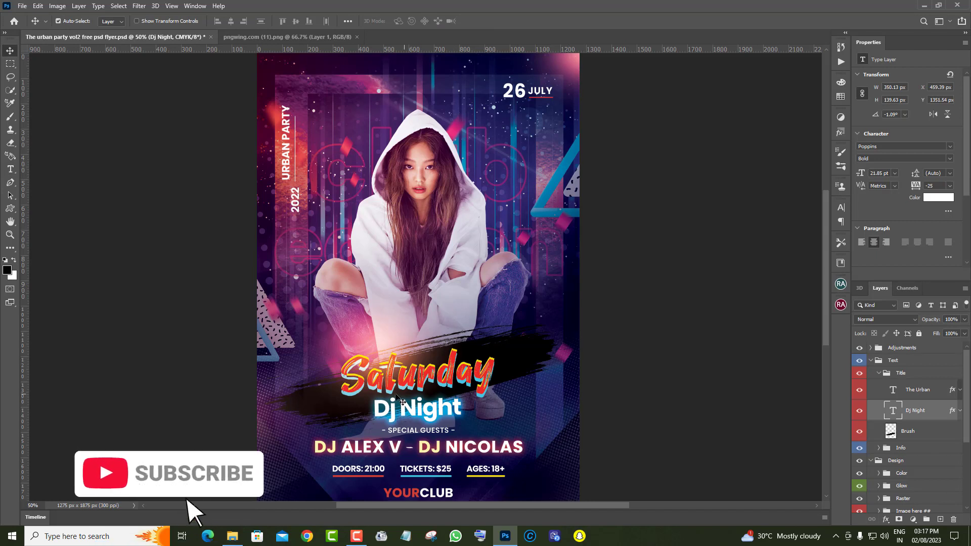
left_click(860, 414)
left_click(860, 412)
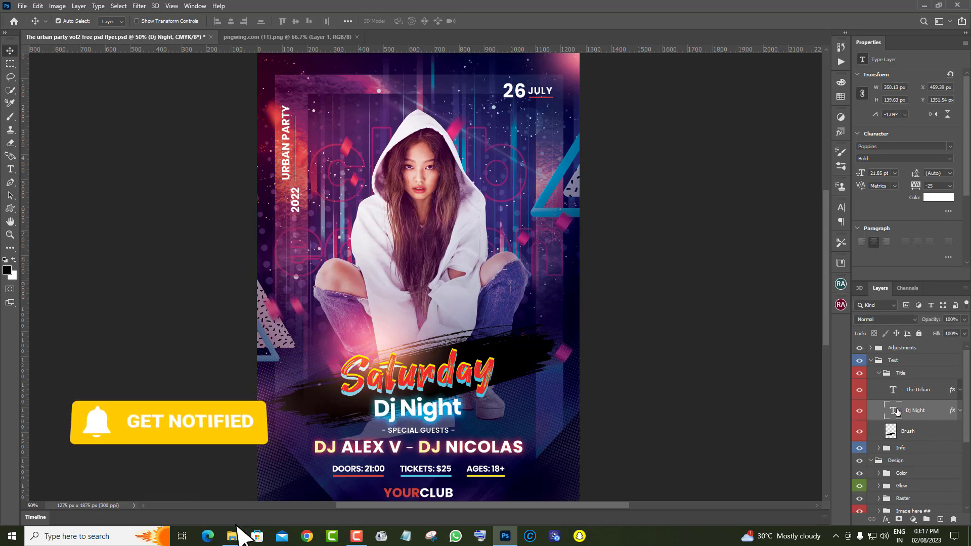
Replace the subtitle "Dj Night" with "Your Text" and toggle the Brush layer's visibility to identify it
double_click(896, 412)
type("Your Text")
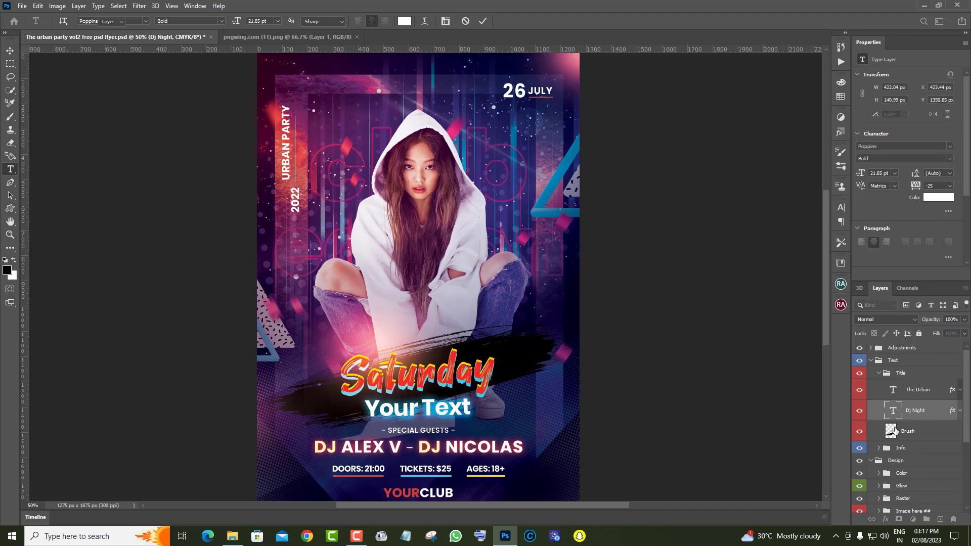
left_click(856, 435)
left_click(857, 436)
left_click(856, 436)
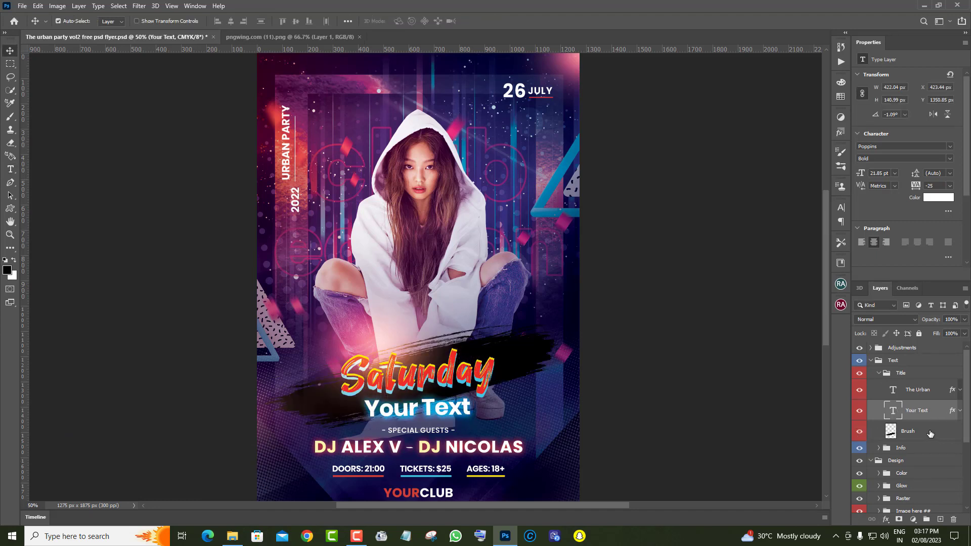
Try a Color Overlay on the Brush layer in orange f34e0f and dark red a3100c
left_click(944, 433)
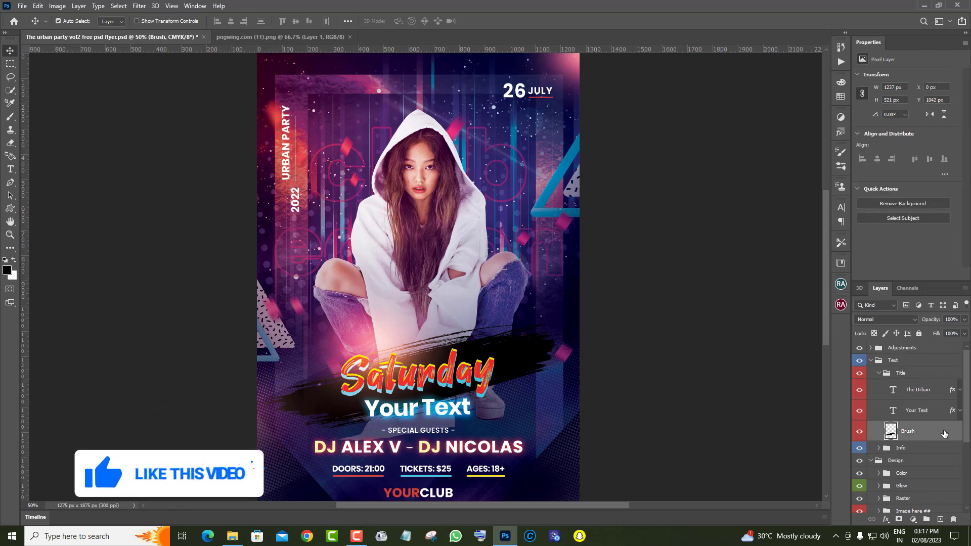
double_click(944, 434)
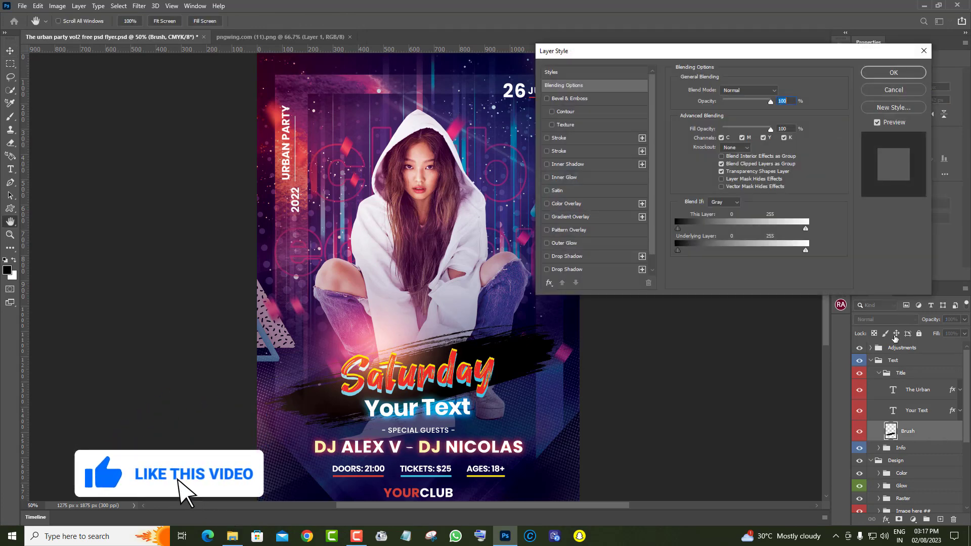
left_click(570, 204)
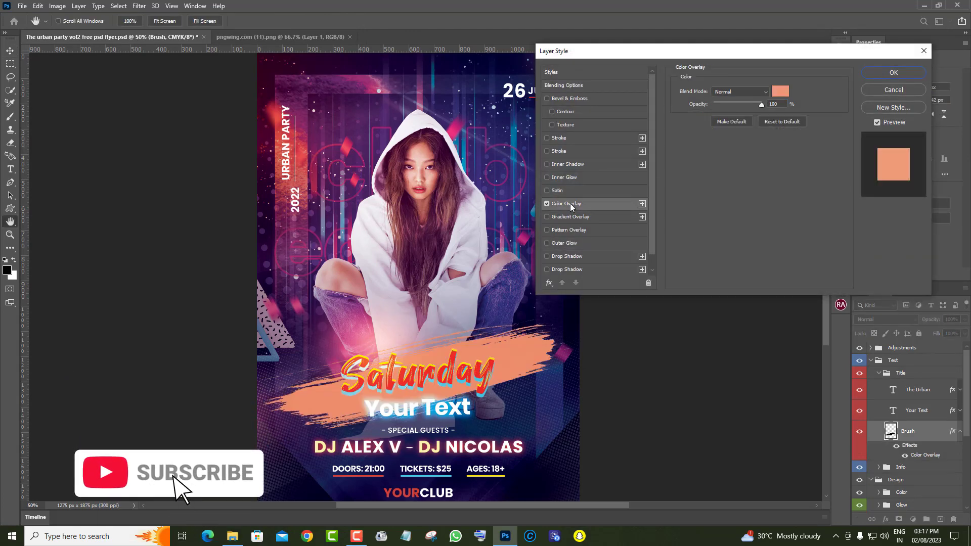
left_click(780, 91)
left_click(795, 275)
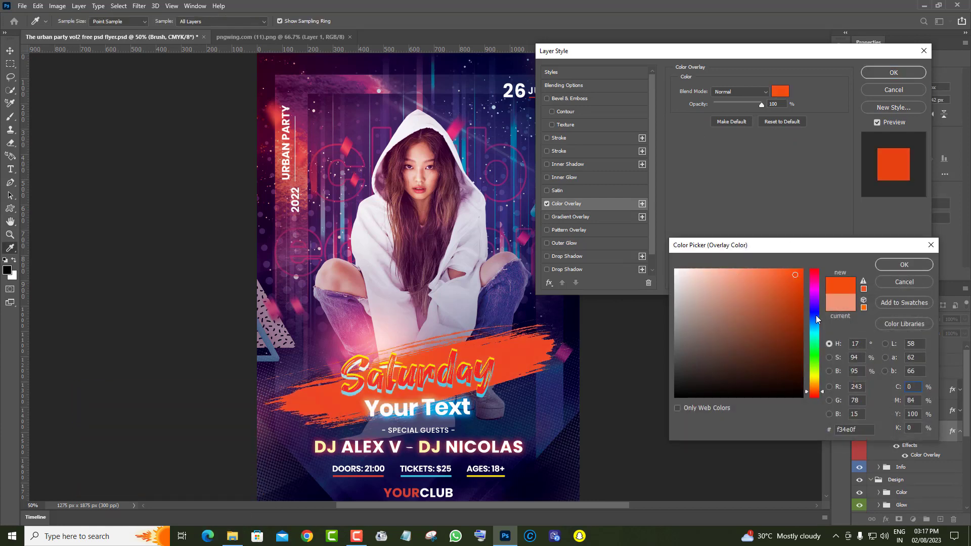
mouse_move(815, 315)
left_mouse_down()
mouse_move(814, 282)
mouse_move(815, 397)
left_mouse_up()
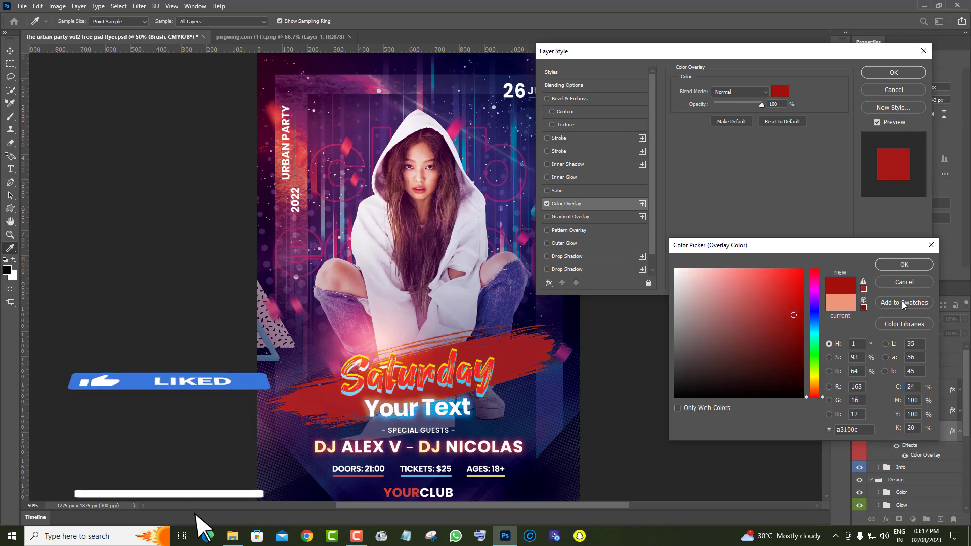
key("Return")
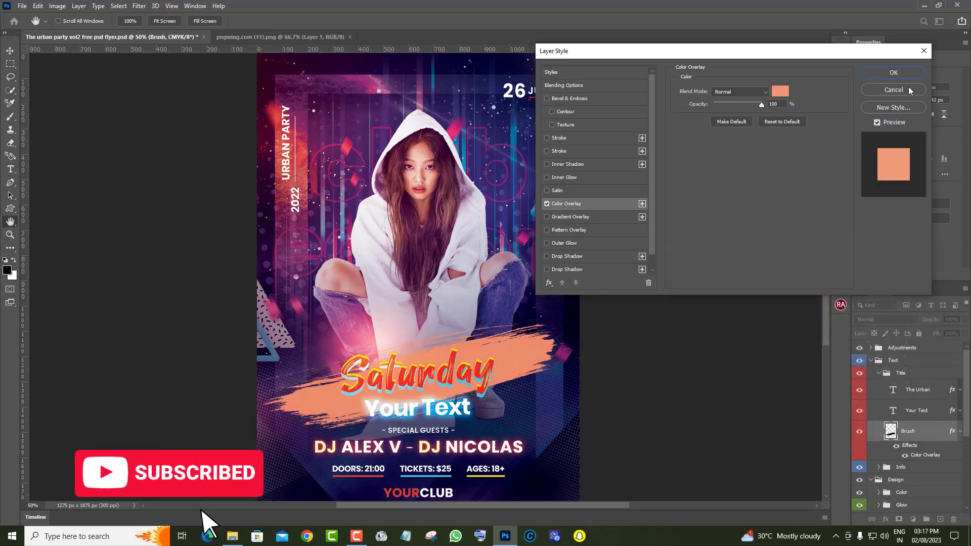
left_click(909, 90)
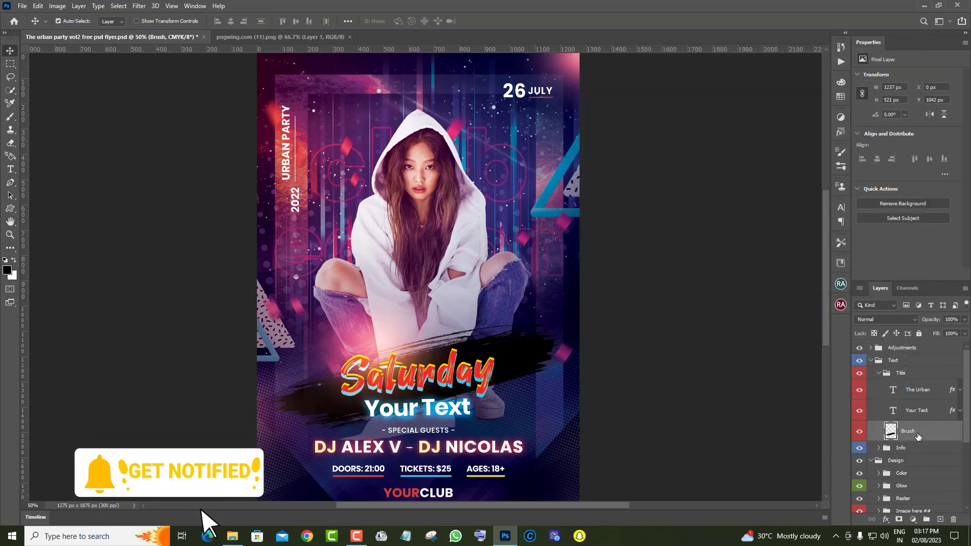
Scale the black Brush stroke behind the title to about 103.4% and rotate it about 0.9° clockwise with Free Transform
left_click(38, 6)
left_click(80, 227)
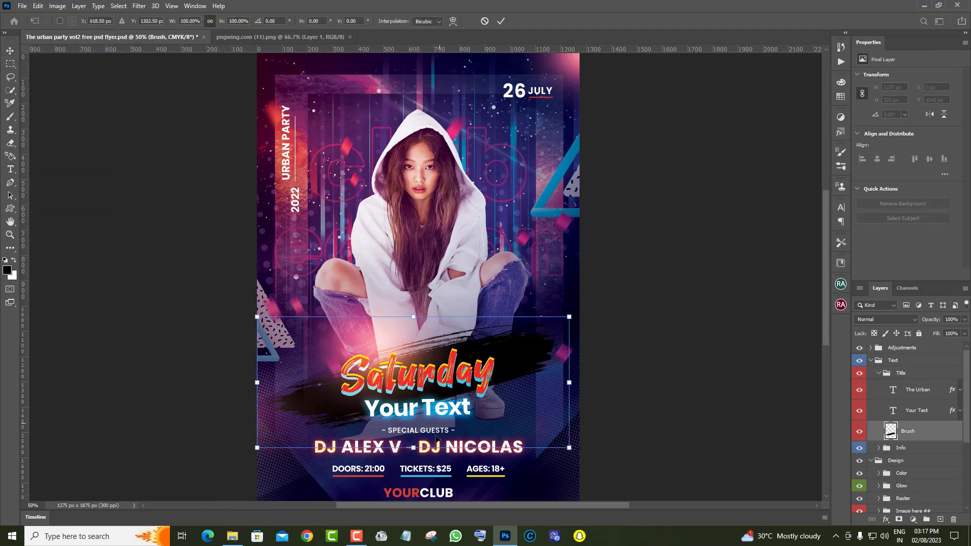
mouse_move(416, 449)
left_mouse_down()
mouse_move(418, 497)
mouse_move(423, 431)
mouse_move(424, 458)
left_mouse_up()
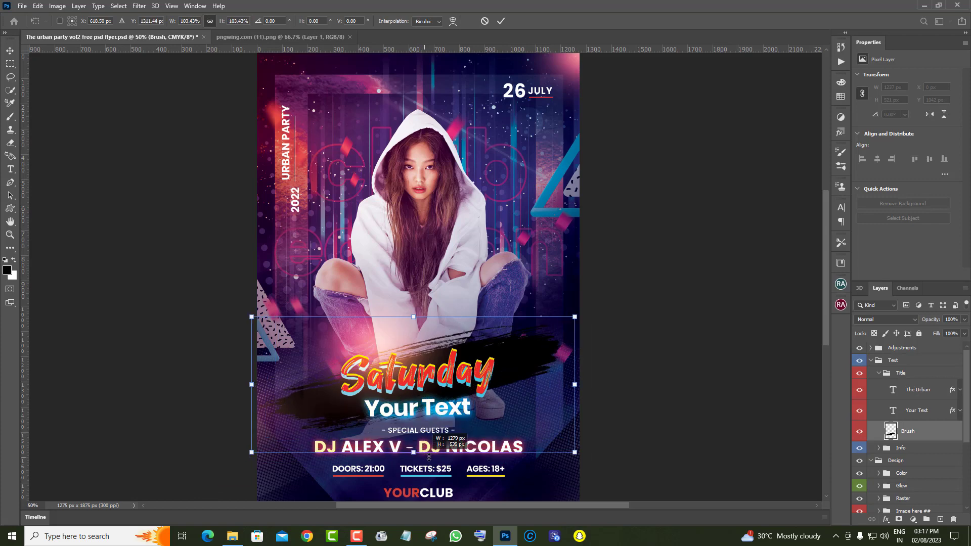
mouse_move(578, 306)
left_mouse_down()
mouse_move(646, 394)
mouse_move(646, 416)
mouse_move(610, 369)
mouse_move(612, 392)
mouse_move(620, 404)
mouse_move(591, 265)
left_mouse_up()
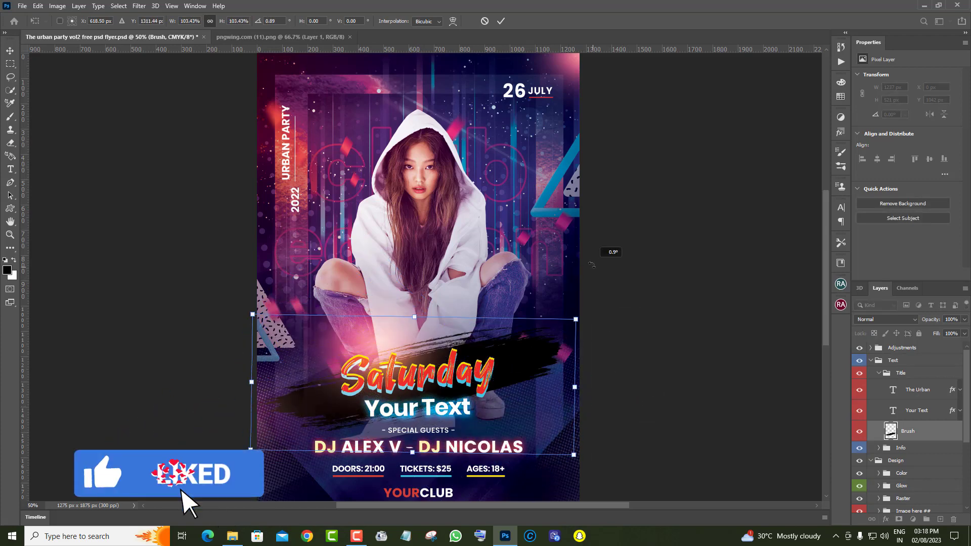
key("Return")
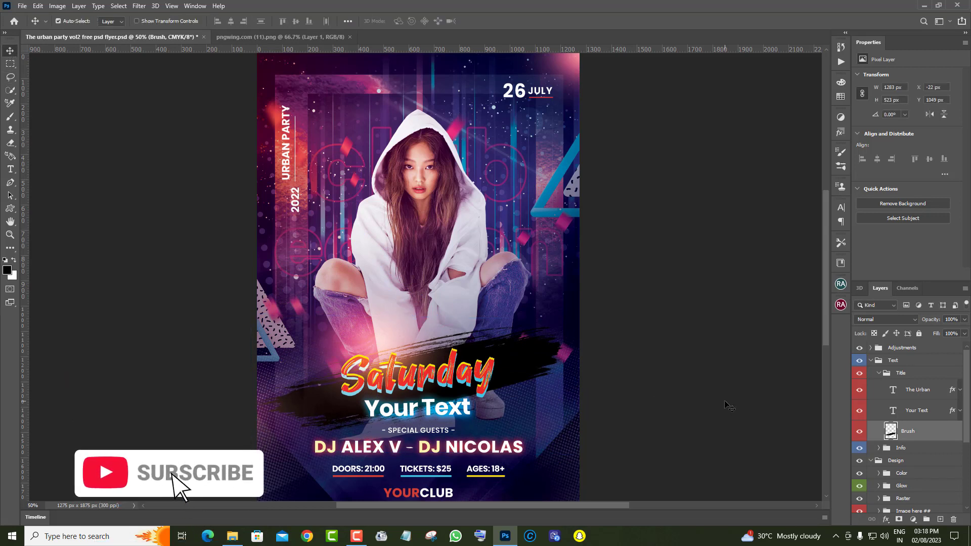
Expand the Info group and toggle the visibility of its special guests and DJ names layers to identify them
scroll(860, 429, "down", 2)
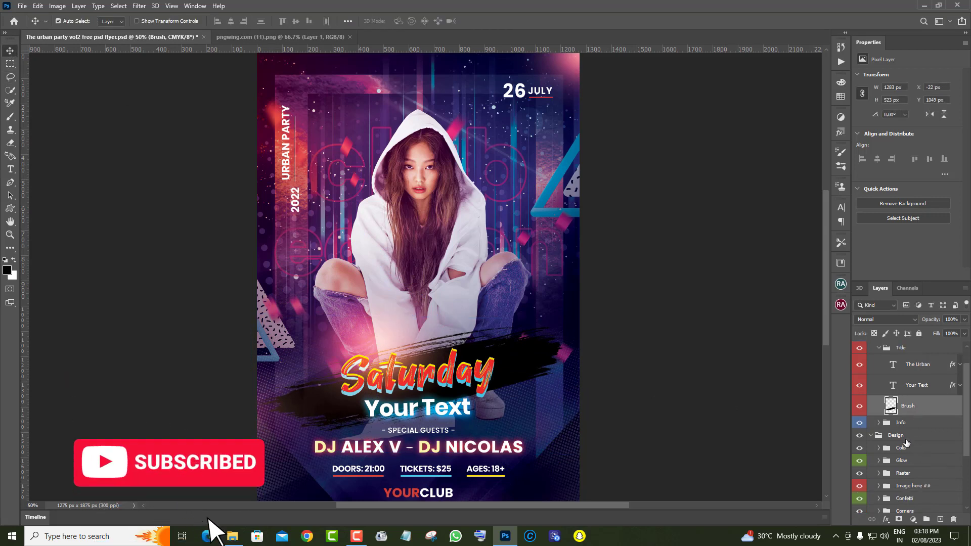
left_click(859, 423)
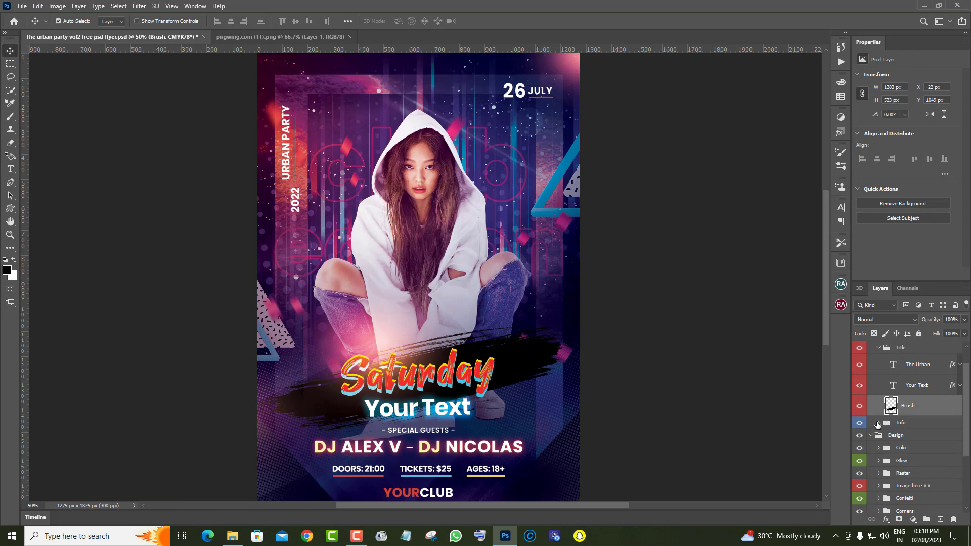
left_click(878, 422)
scroll(881, 438, "down", 2)
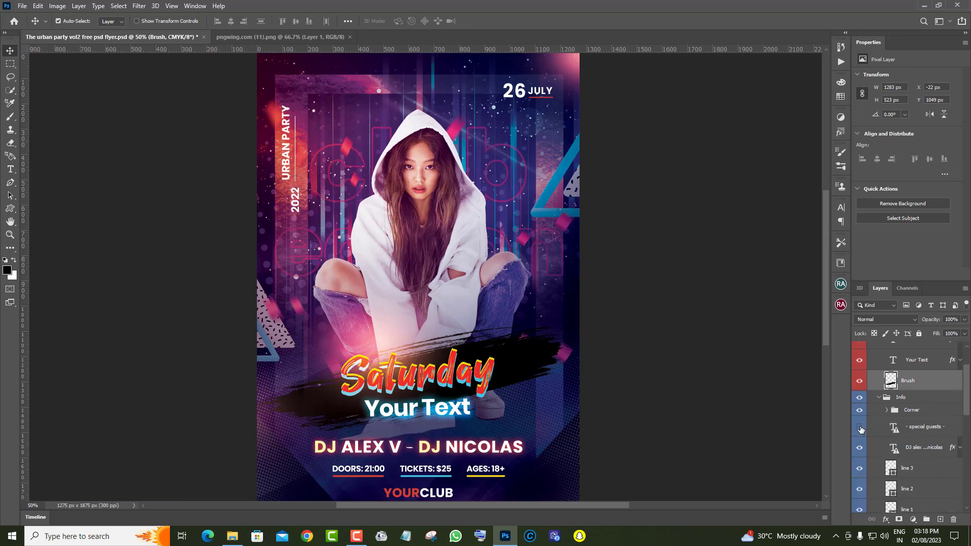
left_click(860, 449)
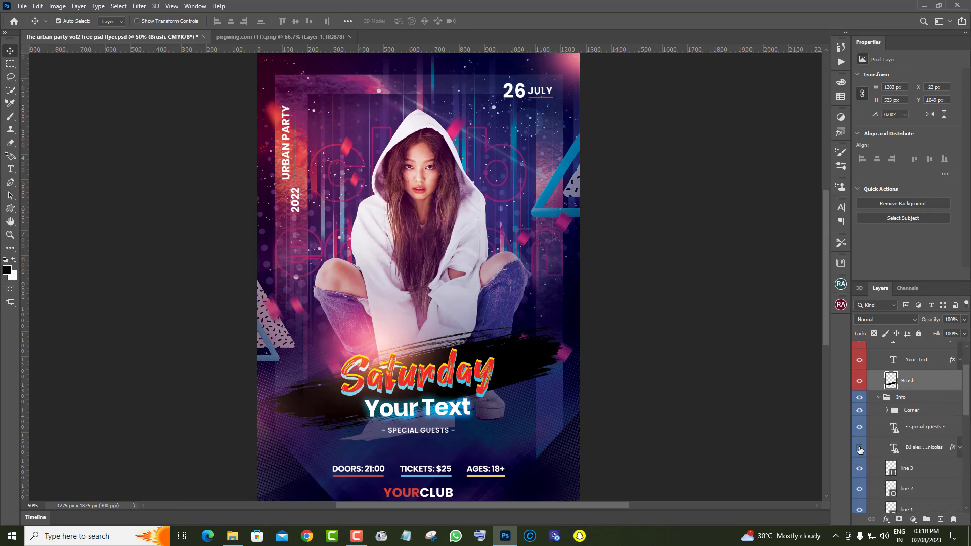
left_click(860, 450)
Highlight the separate parts of the DJ names line in text editing mode to show what can be replaced
left_click(897, 452)
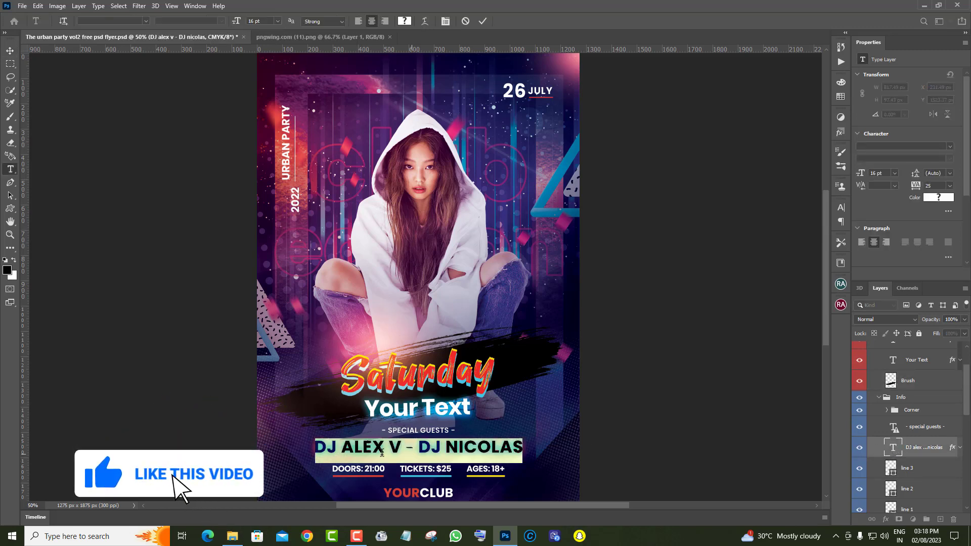
left_click_drag(342, 449, 298, 445)
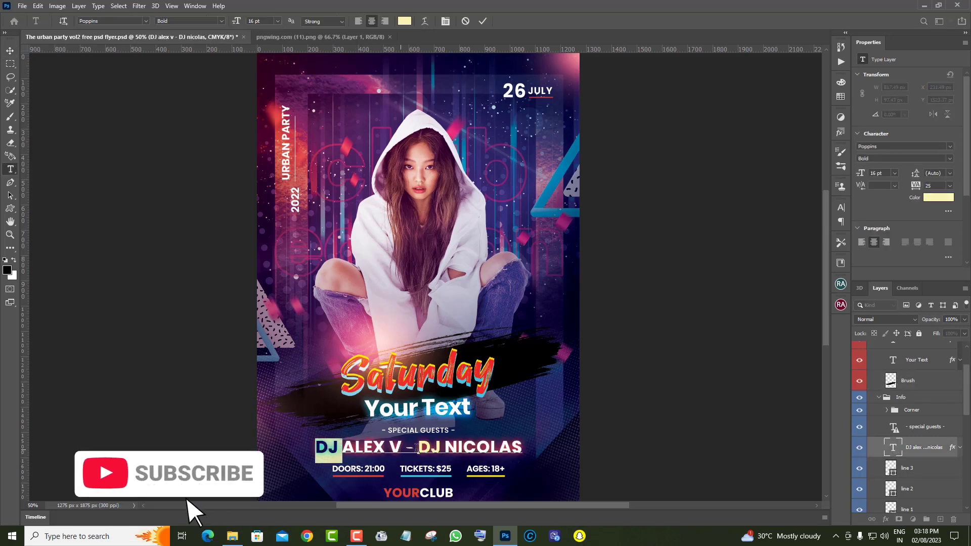
left_click_drag(407, 448, 332, 448)
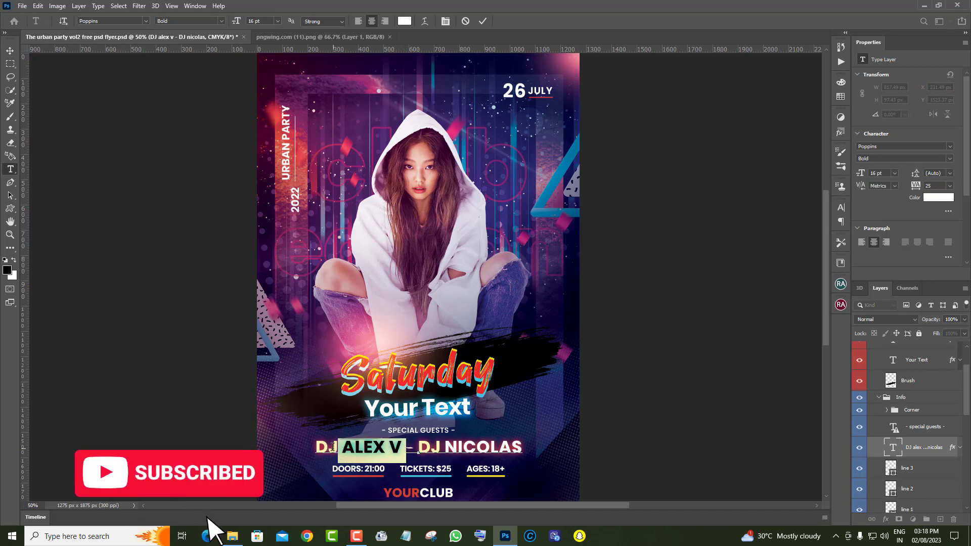
left_click(418, 449)
left_click_drag(458, 450, 523, 450)
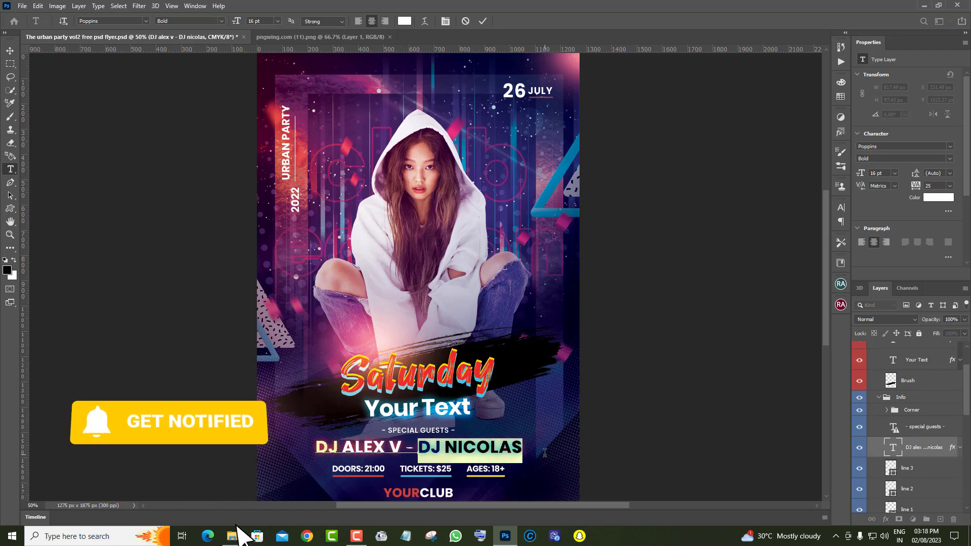
left_click(937, 456)
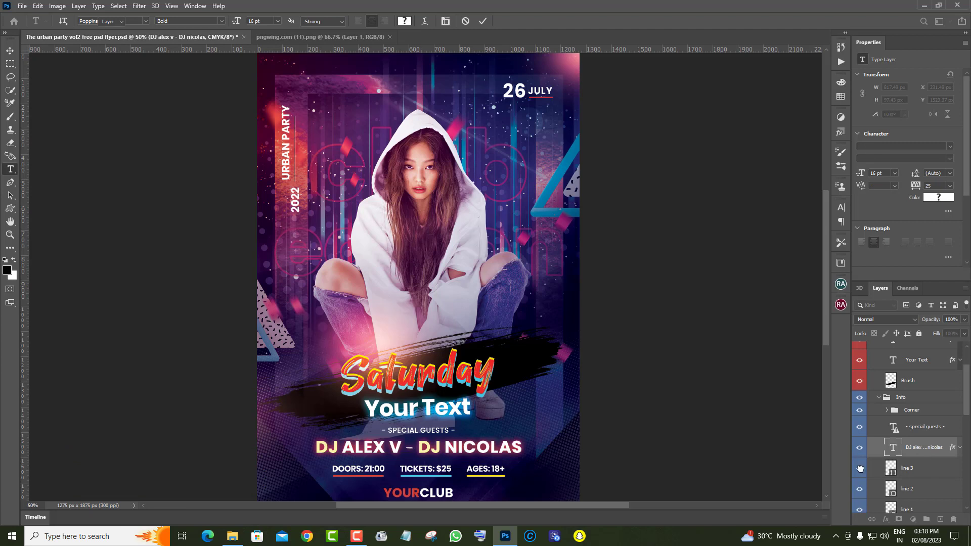
key("v")
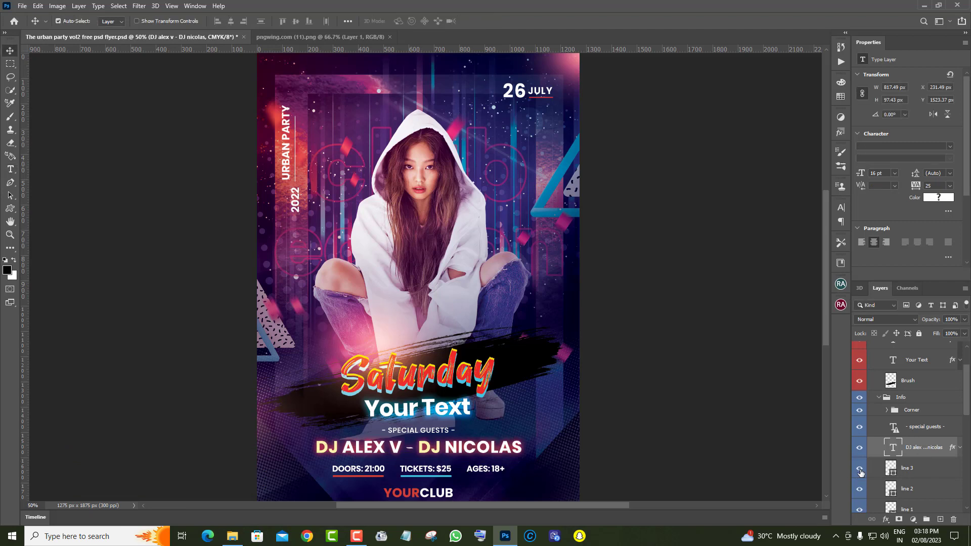
Try green 4ddd26, off-white fafafa, muted red b2777d, blue 0956f3 and bright green 56f309 as the colour of the line 3 shape
left_click(892, 469)
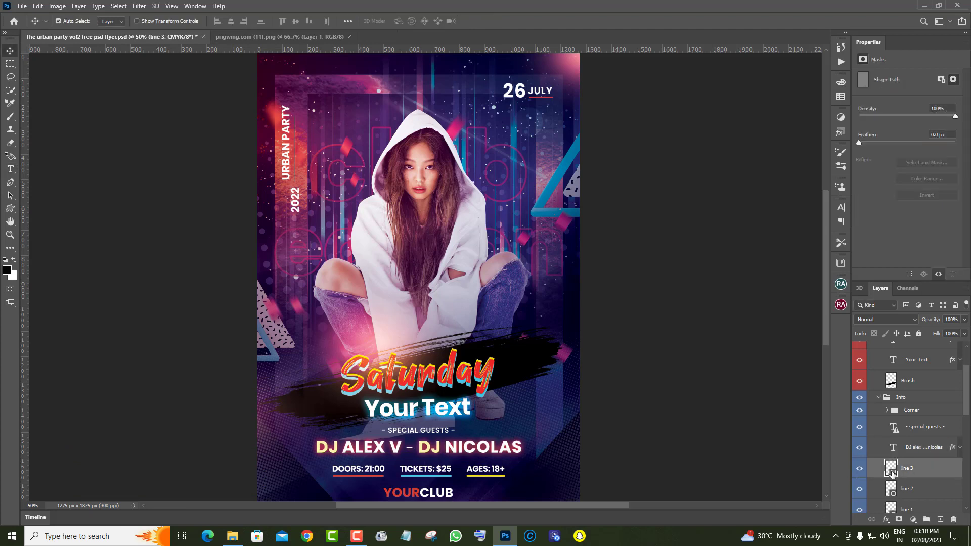
double_click(892, 469)
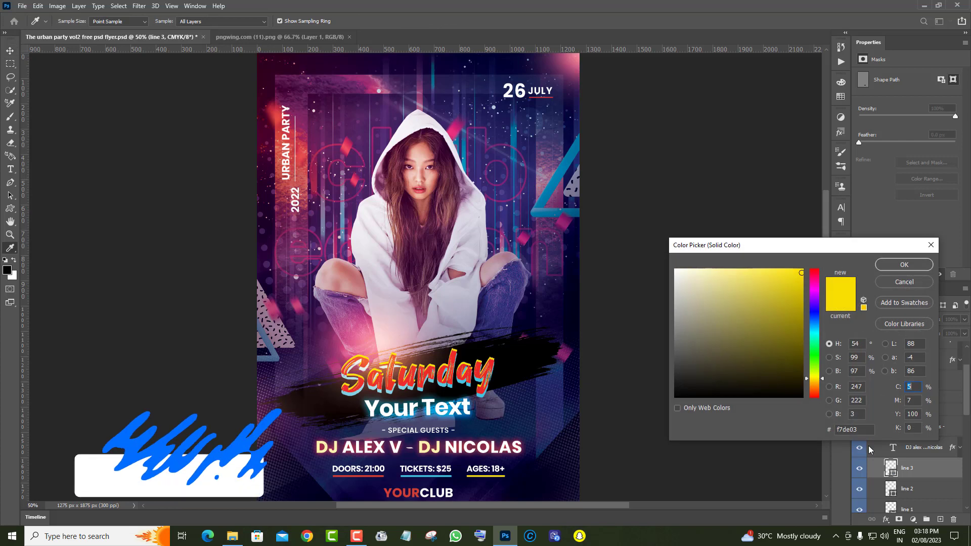
left_click(814, 359)
left_click(782, 287)
left_click(787, 329)
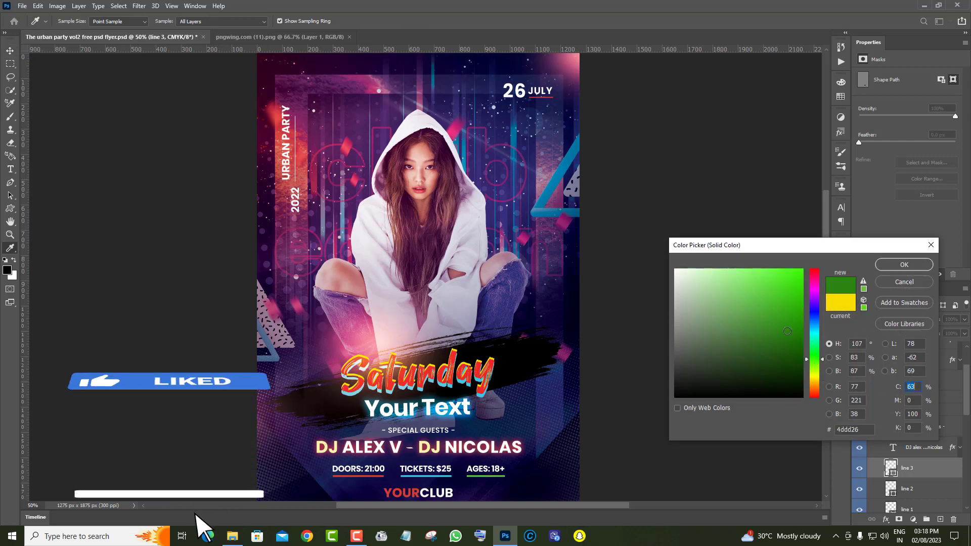
left_click(675, 272)
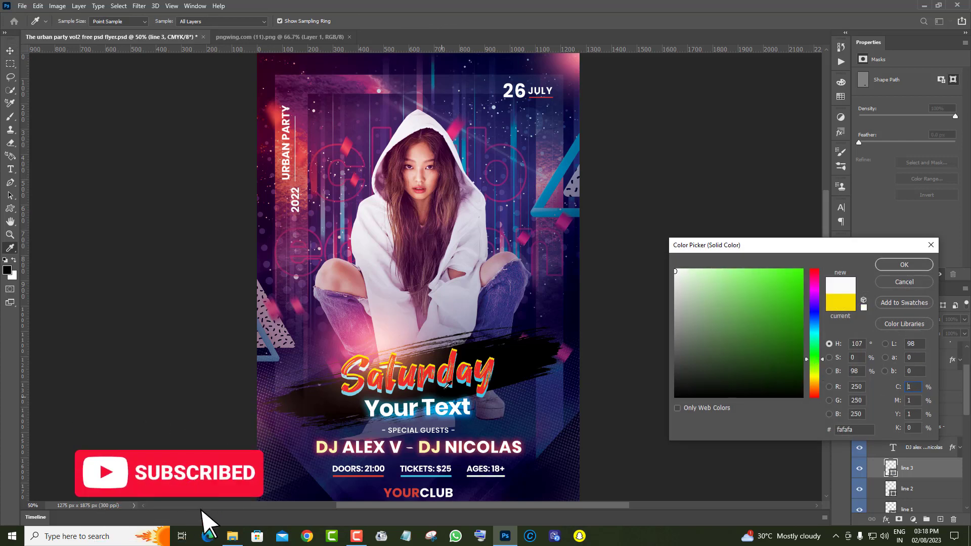
left_click(466, 379)
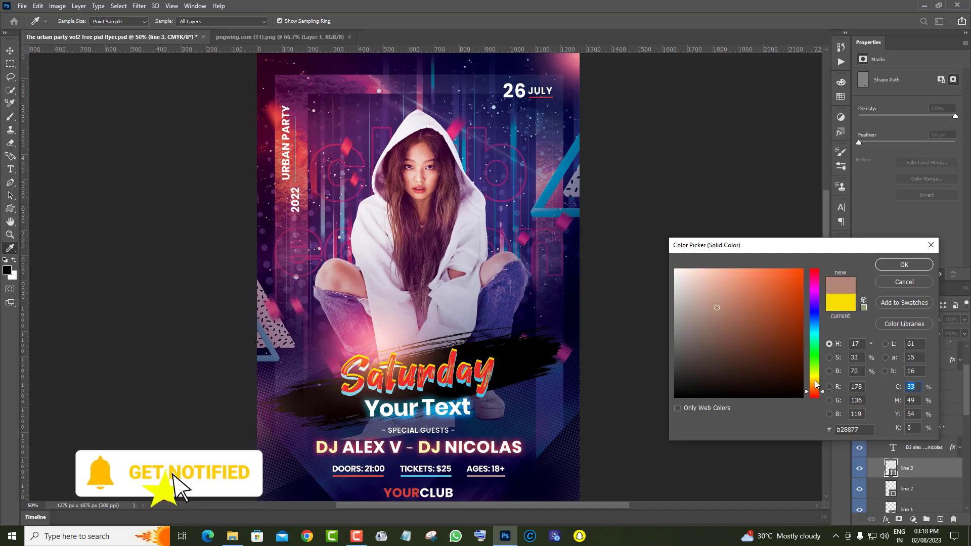
left_click_drag(815, 381, 817, 351)
left_click(818, 271)
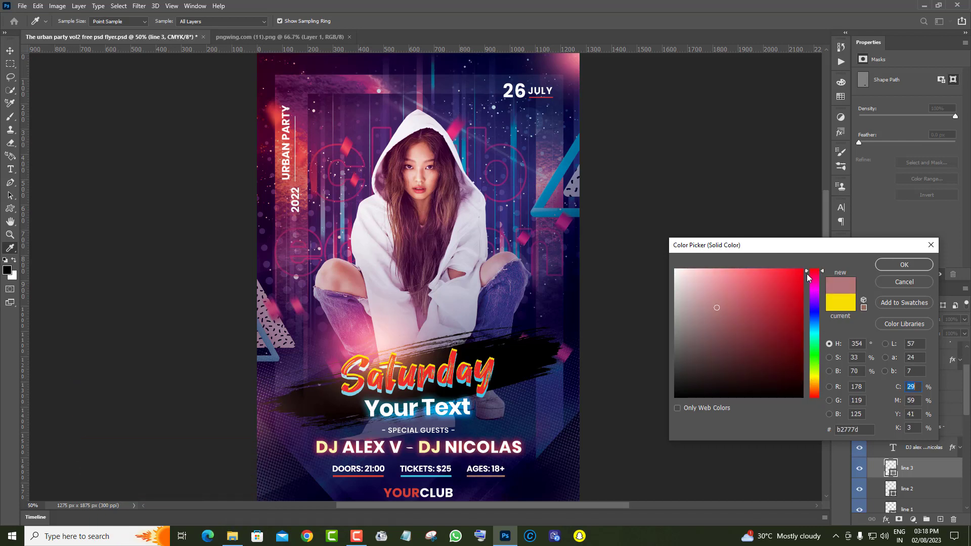
left_click(798, 274)
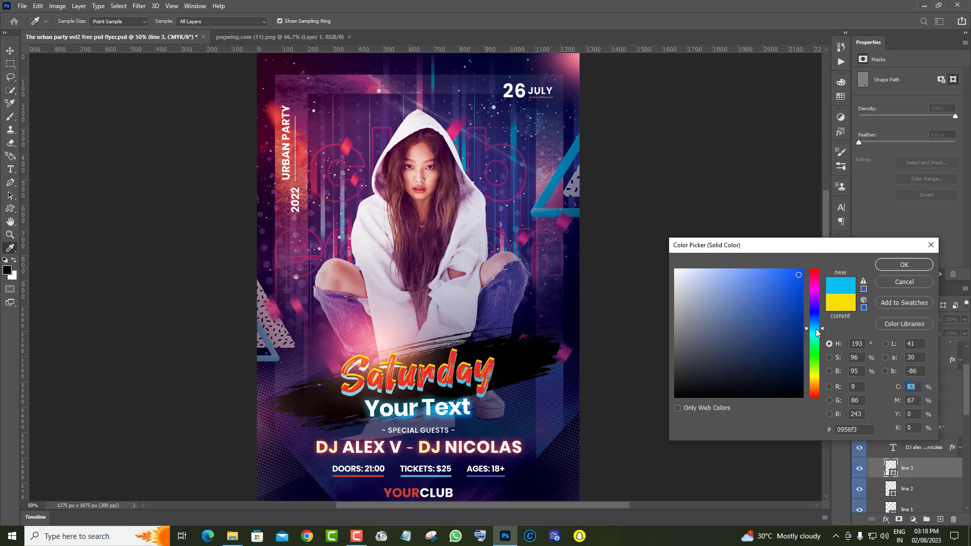
left_click_drag(818, 331, 818, 364)
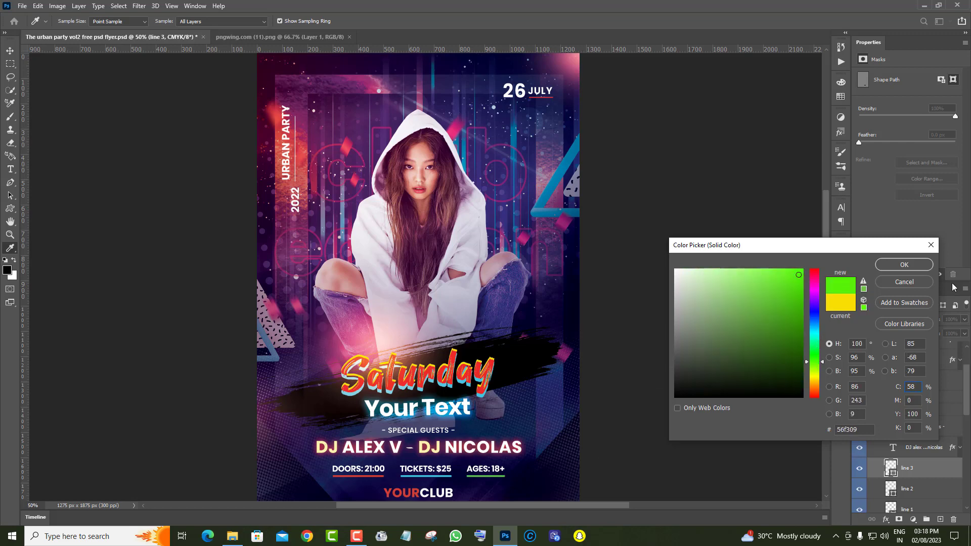
key("Return")
Toggle the visibility of the doors, tickets and ages text layer and the yourCLUB layer to identify them
scroll(924, 495, "down", 2)
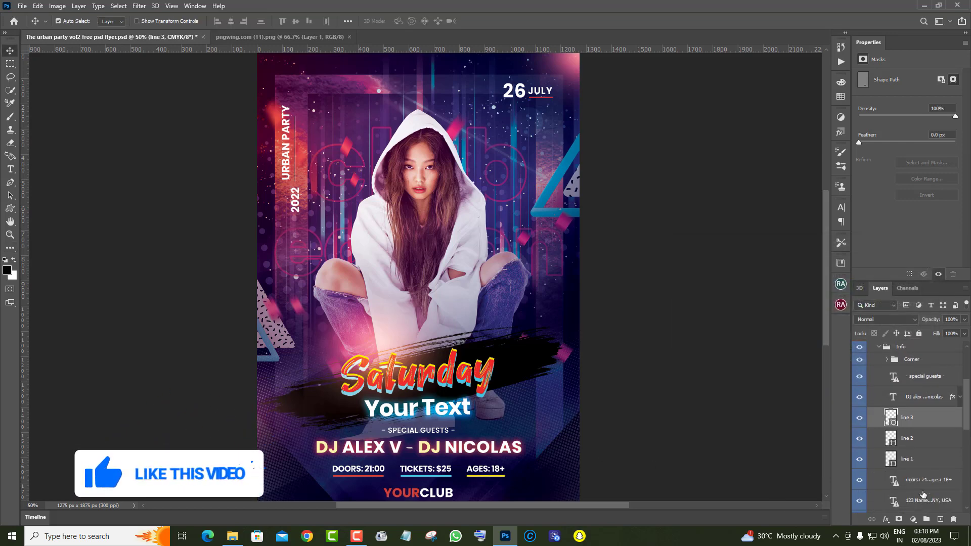
scroll(923, 495, "down", 2)
left_click(860, 443)
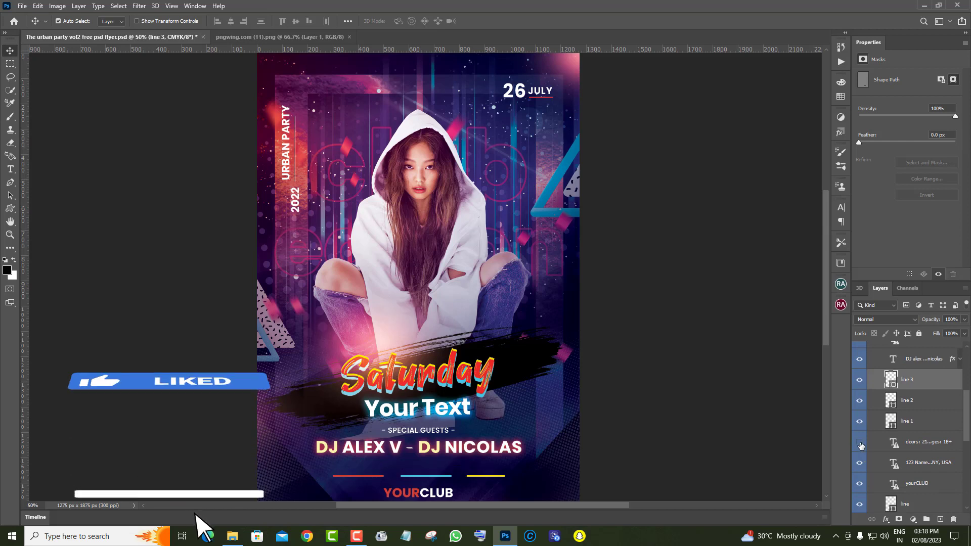
left_click(860, 443)
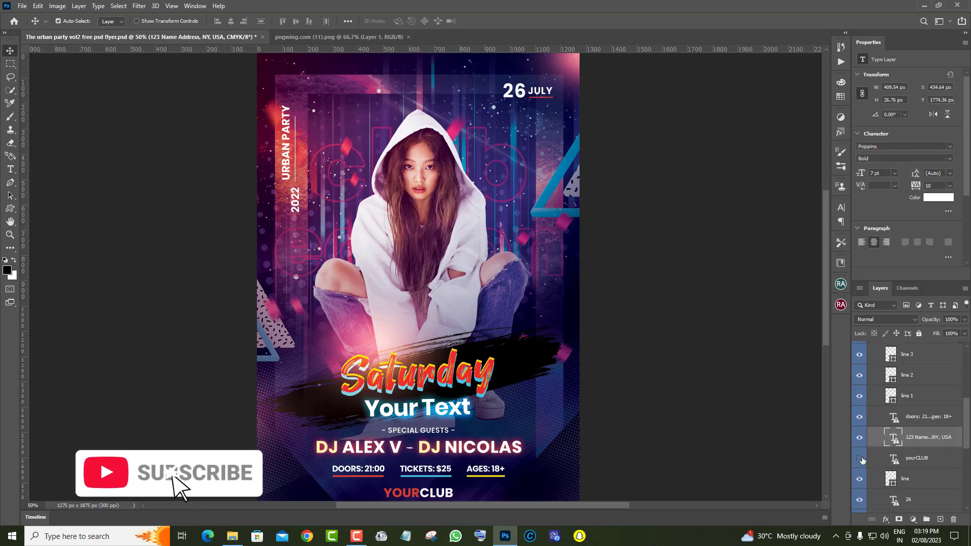
left_click(862, 459)
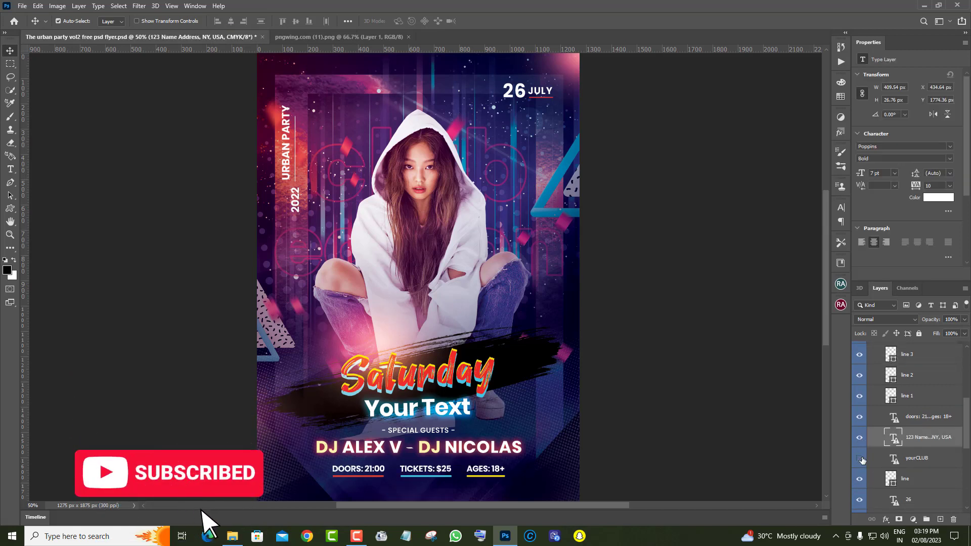
left_click(862, 459)
left_click(862, 459)
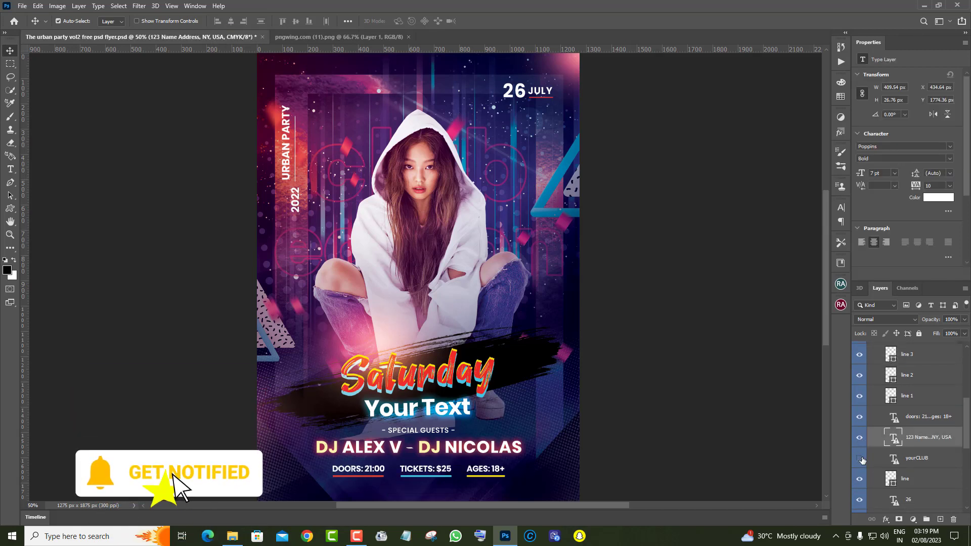
left_click(862, 459)
Highlight the YOURCLUB text in text editing mode to show that it can be replaced, leaving it unedited
left_click(931, 458)
scroll(897, 443, "down", 1)
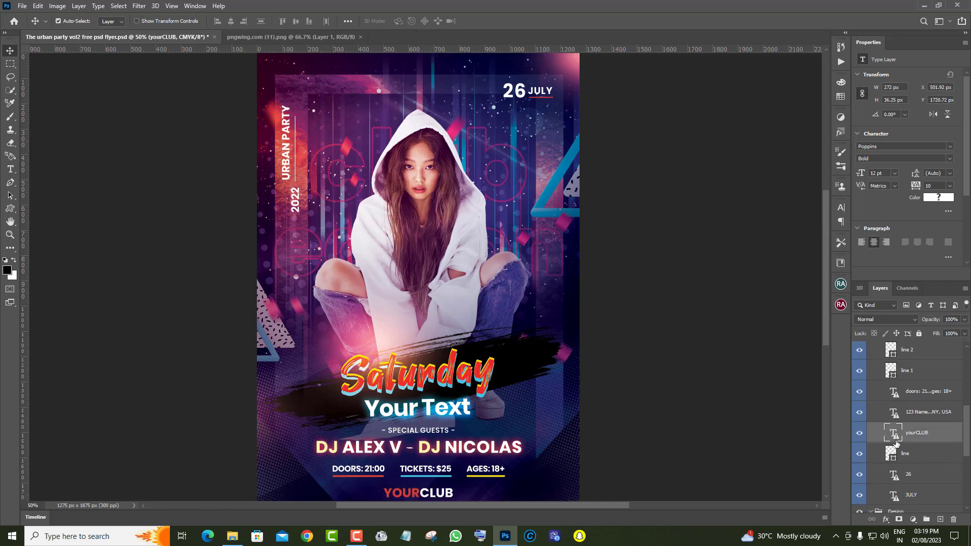
double_click(894, 434)
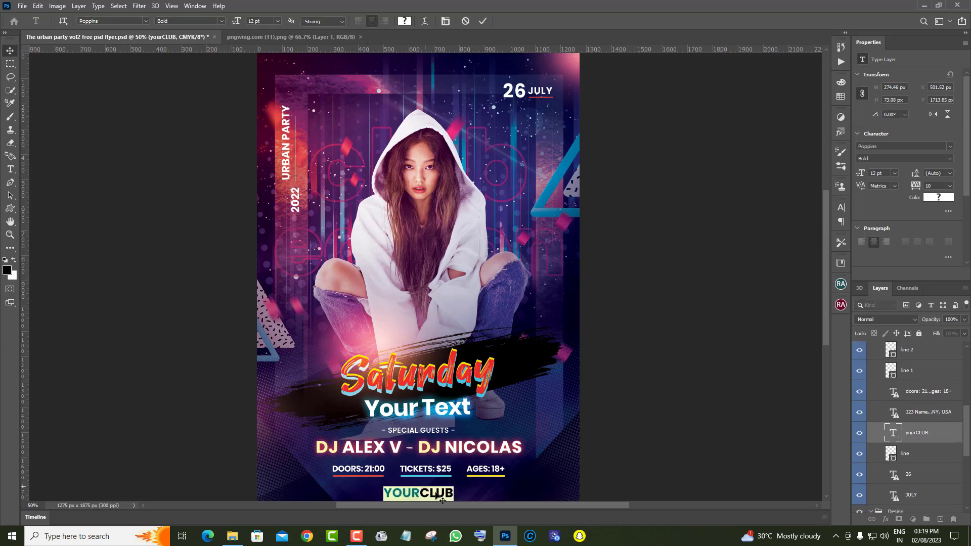
left_click(943, 436)
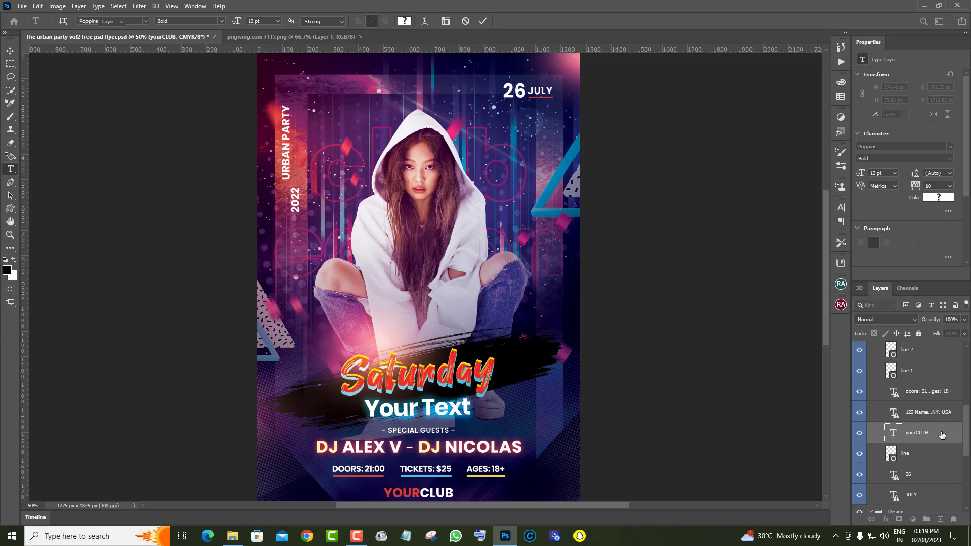
Toggle the visibility of the date's underline, day number and month layers to identify them
left_click(926, 457)
left_click(862, 457)
left_click(862, 458)
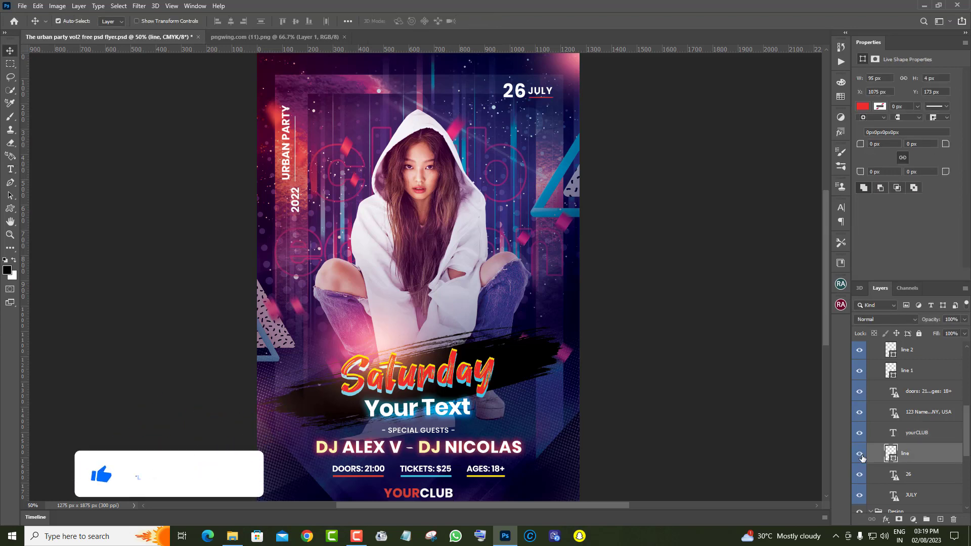
scroll(940, 472, "down", 1)
scroll(941, 472, "down", 1)
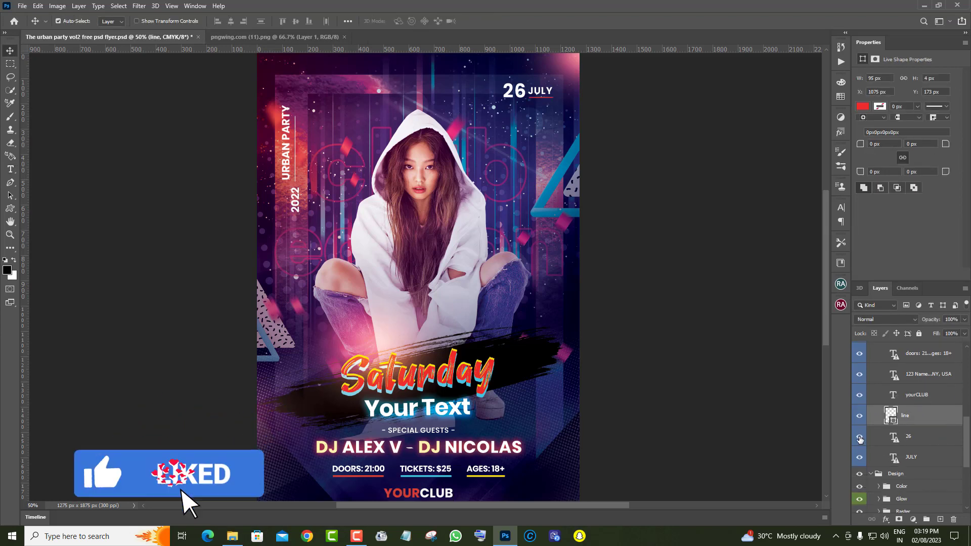
left_click(860, 437)
left_click(860, 437)
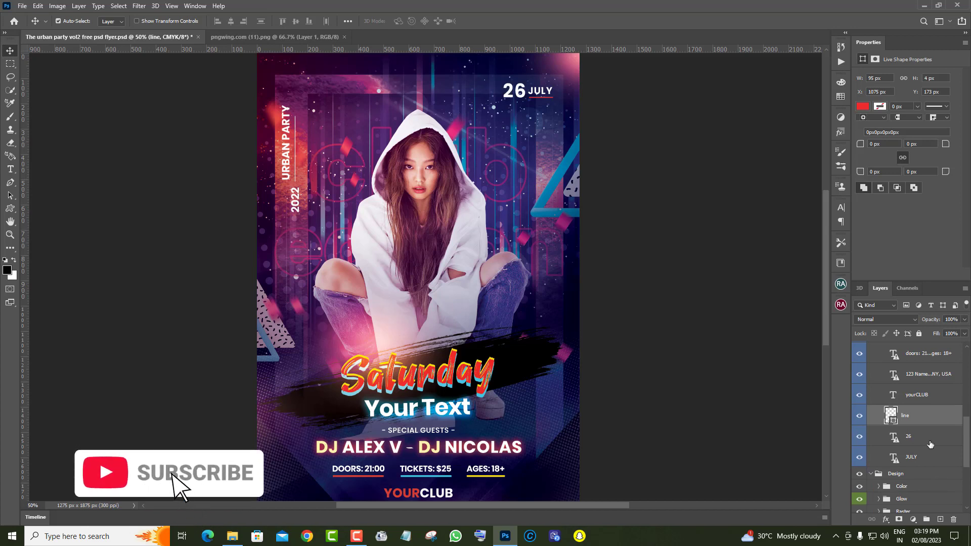
left_click(859, 459)
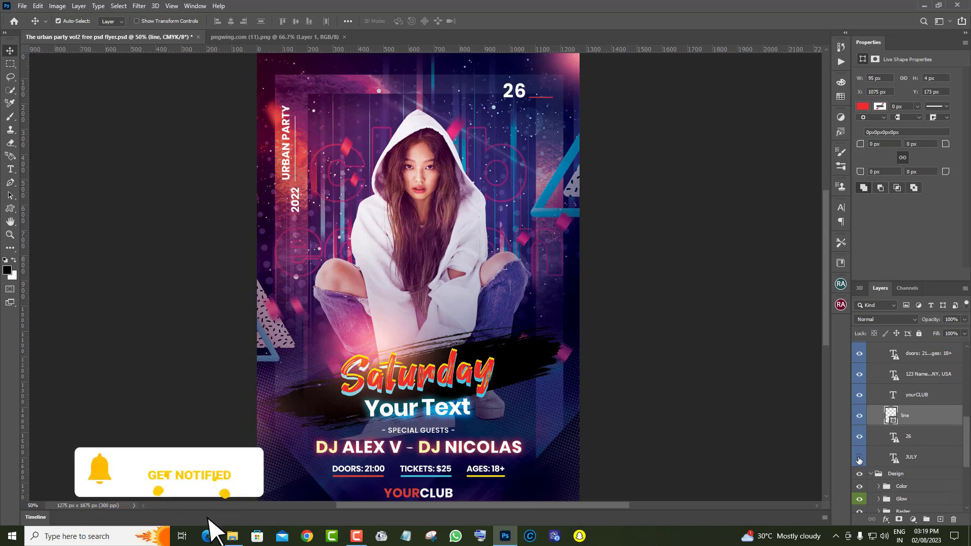
Replace the JULY month text in the flyer's date with SEP
left_click(906, 457)
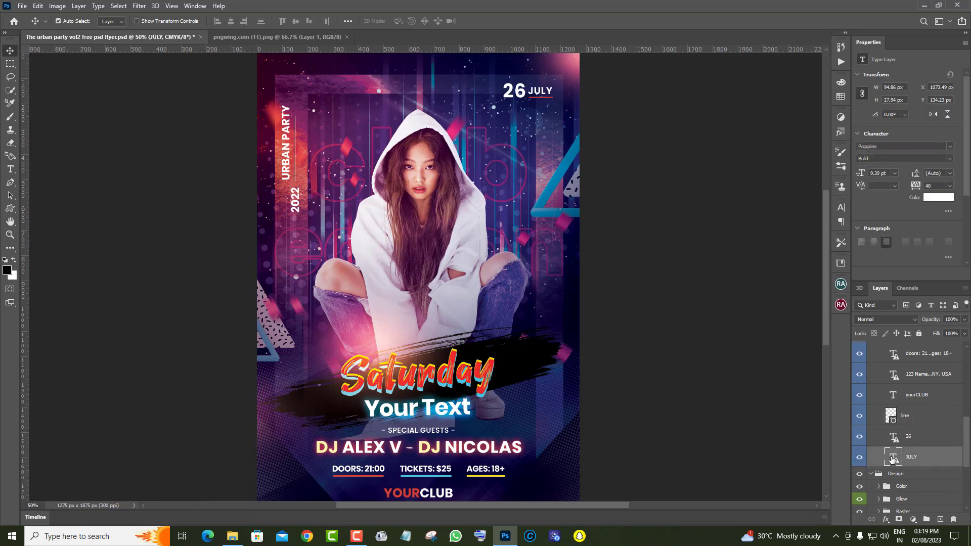
double_click(555, 94)
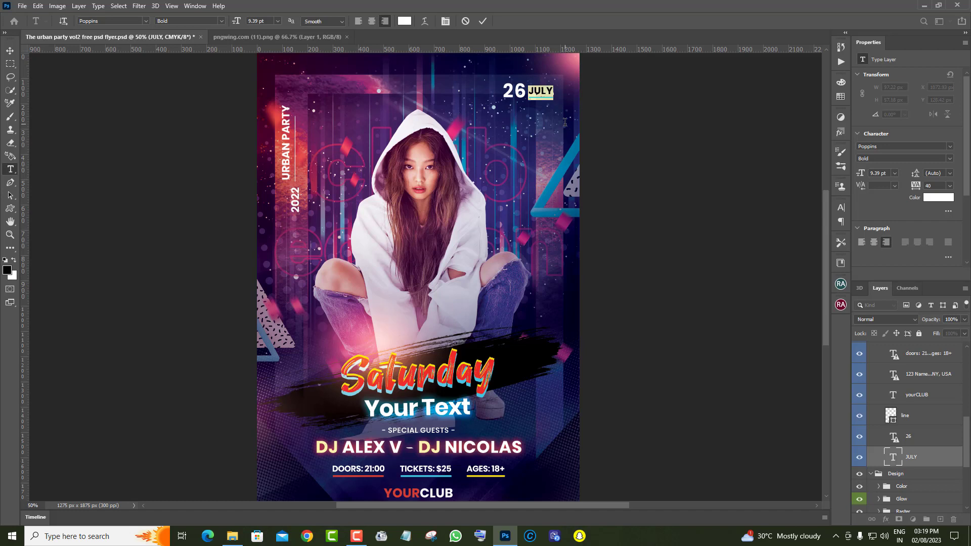
type("A")
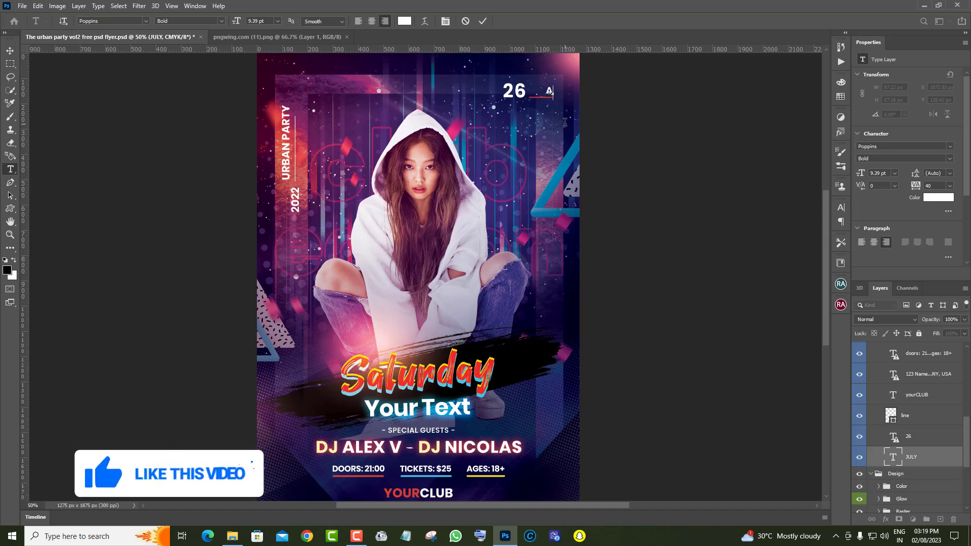
type("UG")
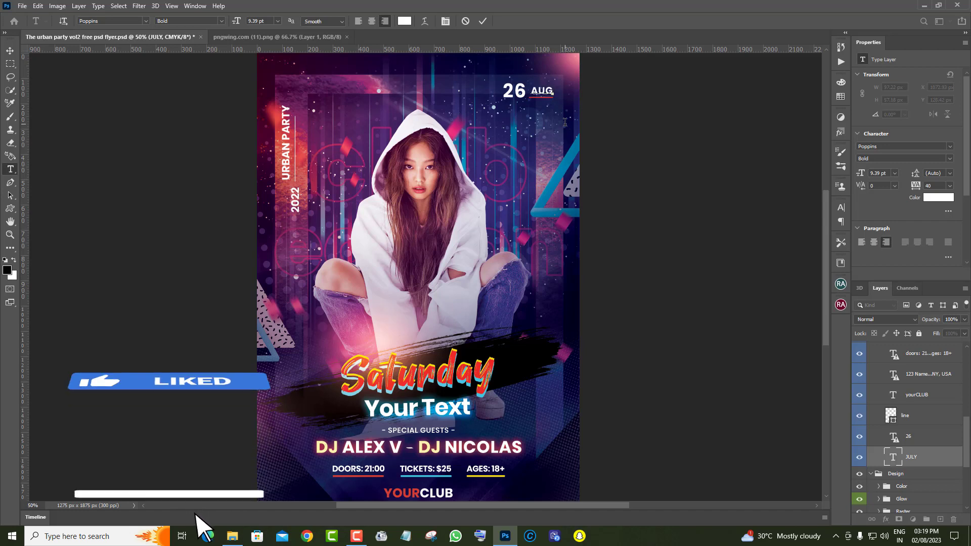
key("BackSpace")
key("BackSpace")
key("BackSpace")
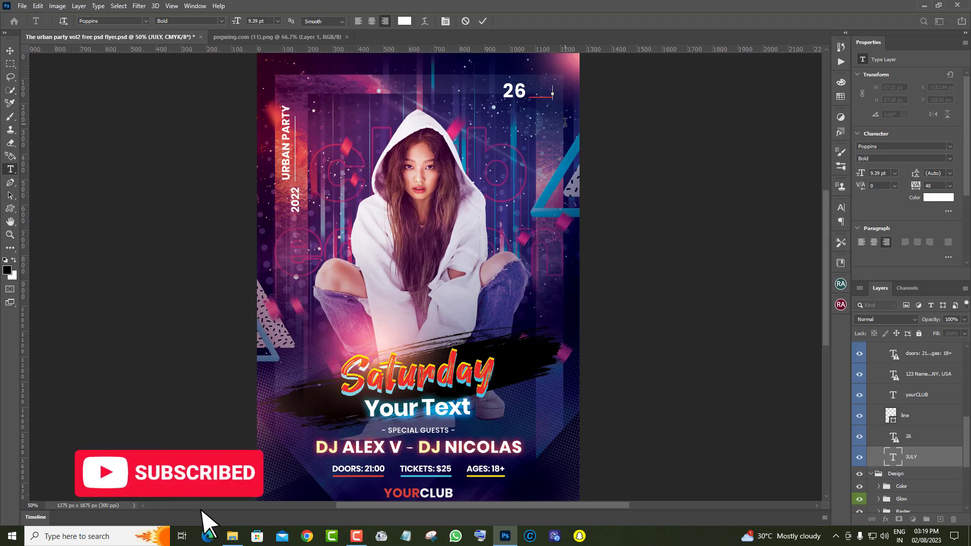
type("SEP")
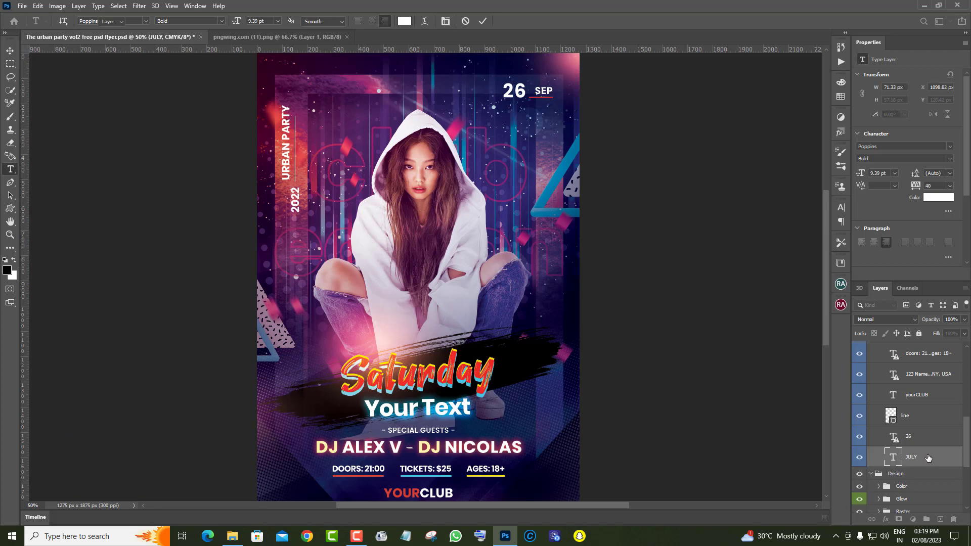
key("ctrl+Return")
key("v")
Replace the day number in the flyer's date with 12
left_click(896, 438)
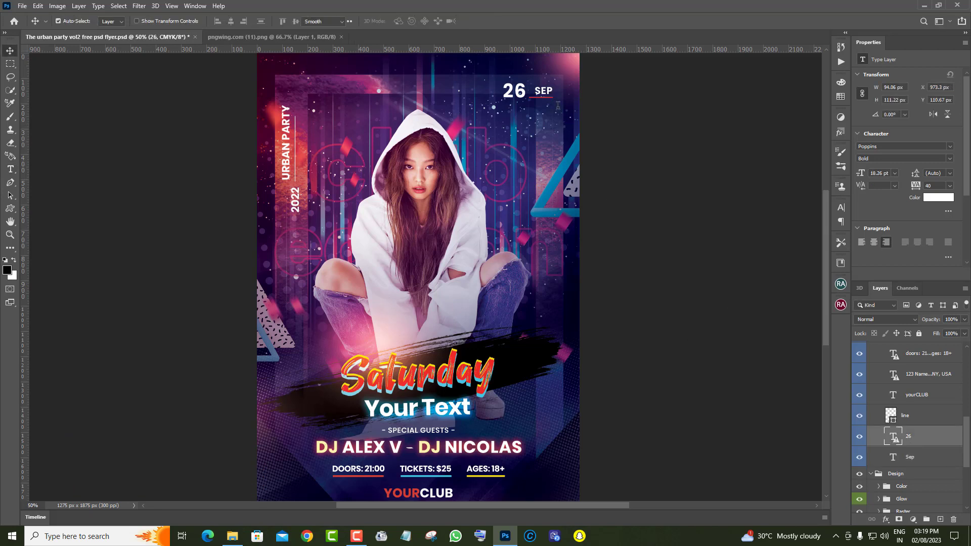
double_click(524, 100)
type("12")
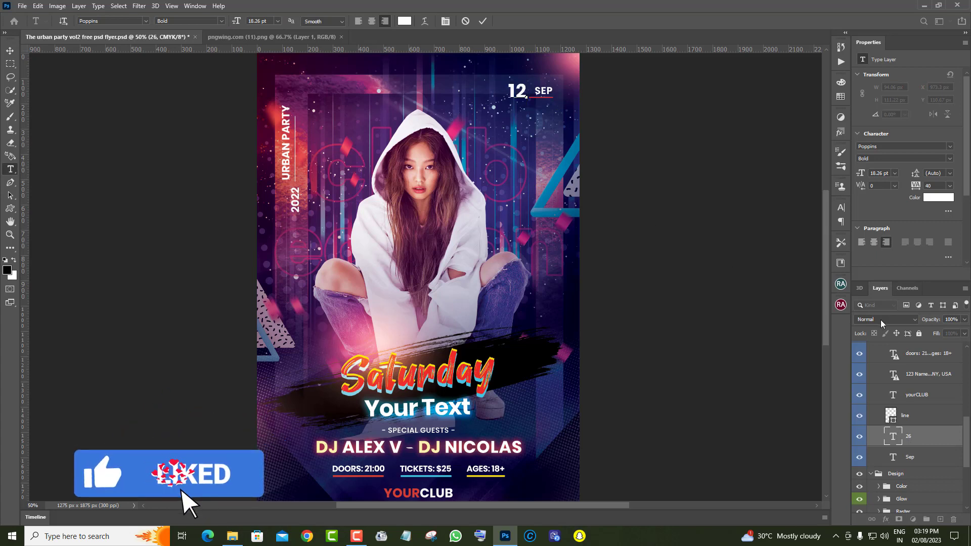
key("ctrl+Return")
key("v")
Toggle the visibility of the Confetti, Image here ##, Raster and Color groups in the Design group to identify their effects
scroll(940, 476, "down", 5)
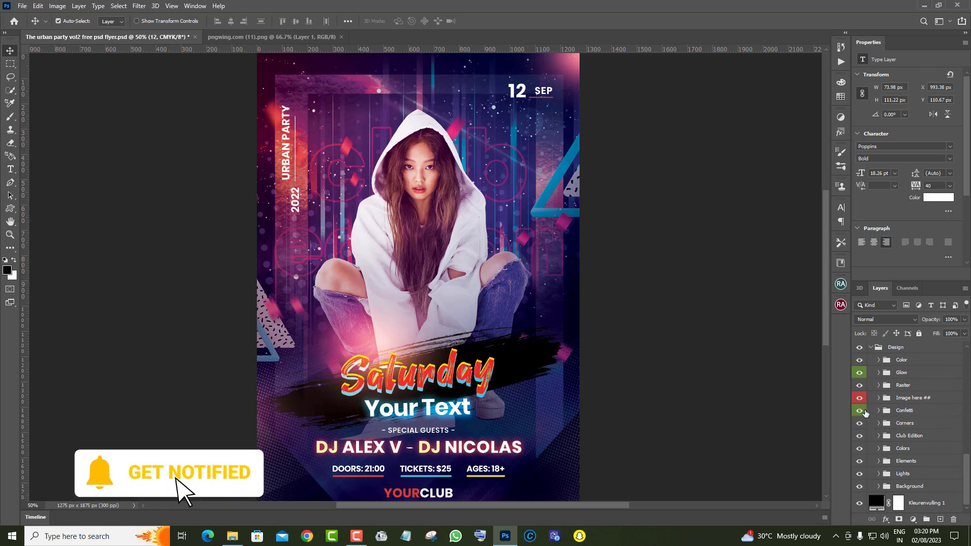
left_click(861, 412)
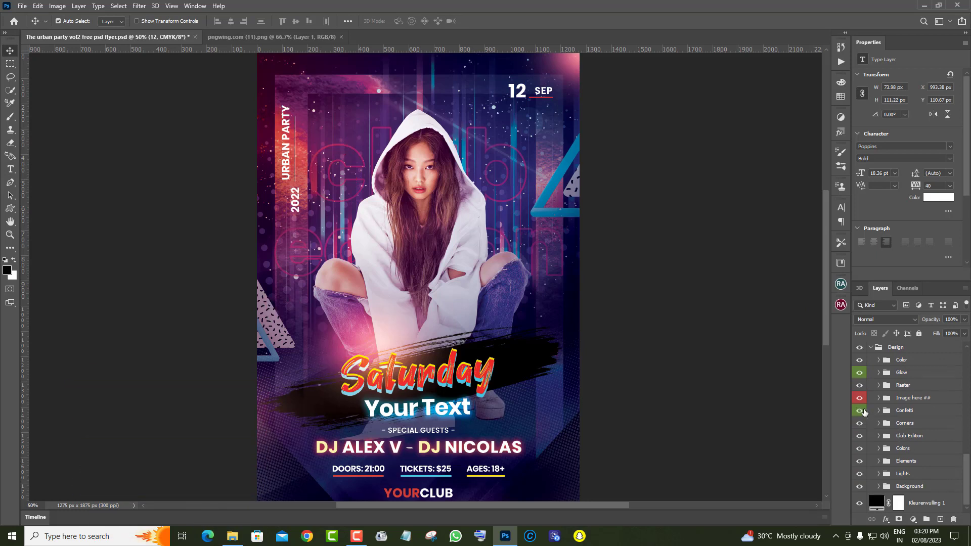
left_click(857, 398)
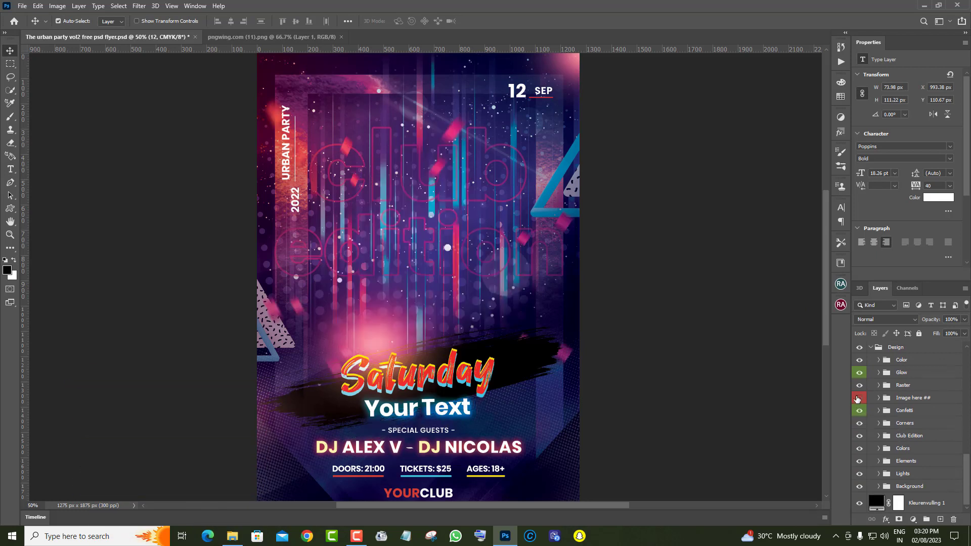
left_click(859, 398)
left_click(858, 386)
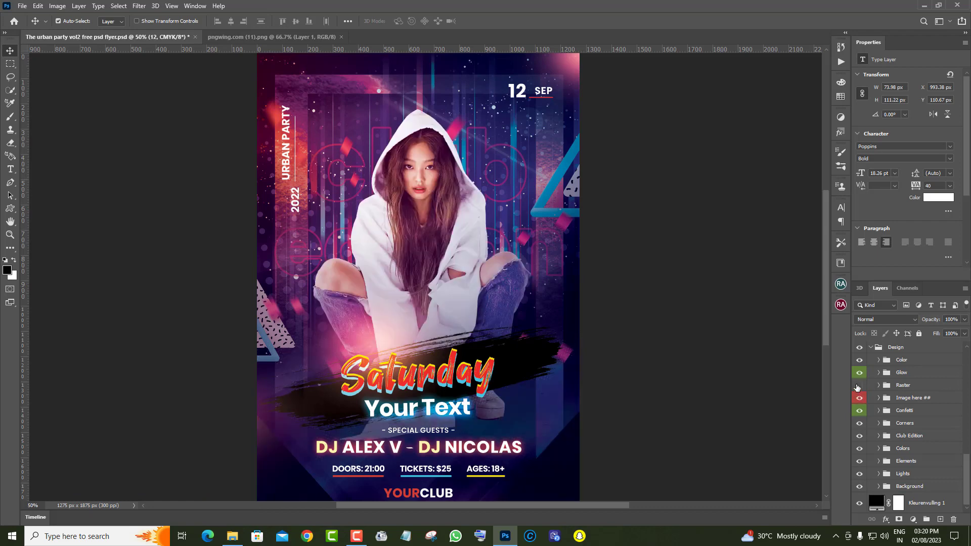
left_click(858, 386)
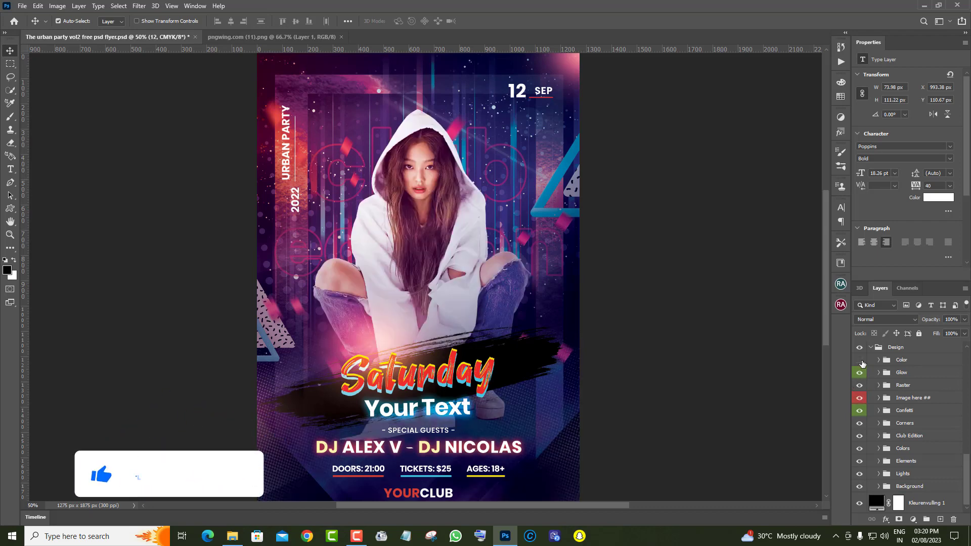
left_click(861, 362)
left_click(861, 362)
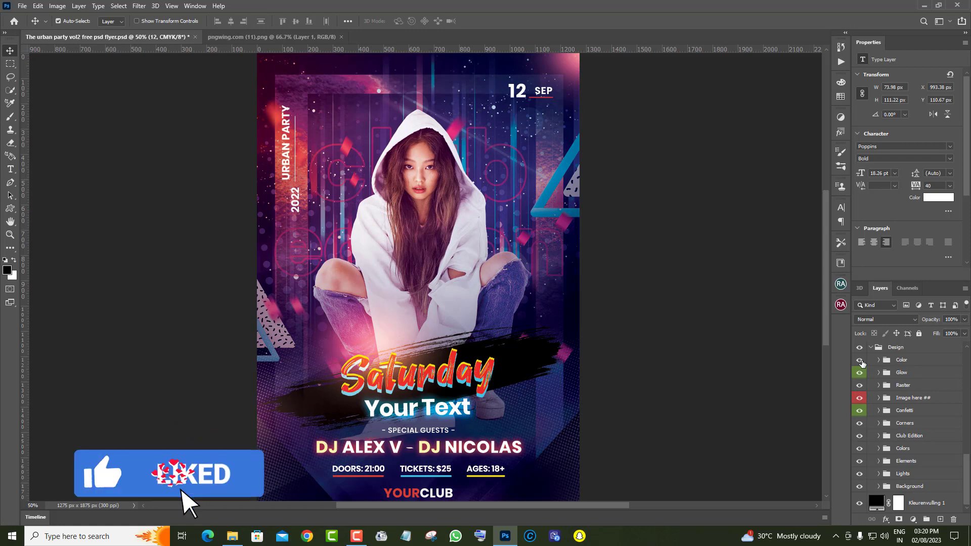
left_click(861, 362)
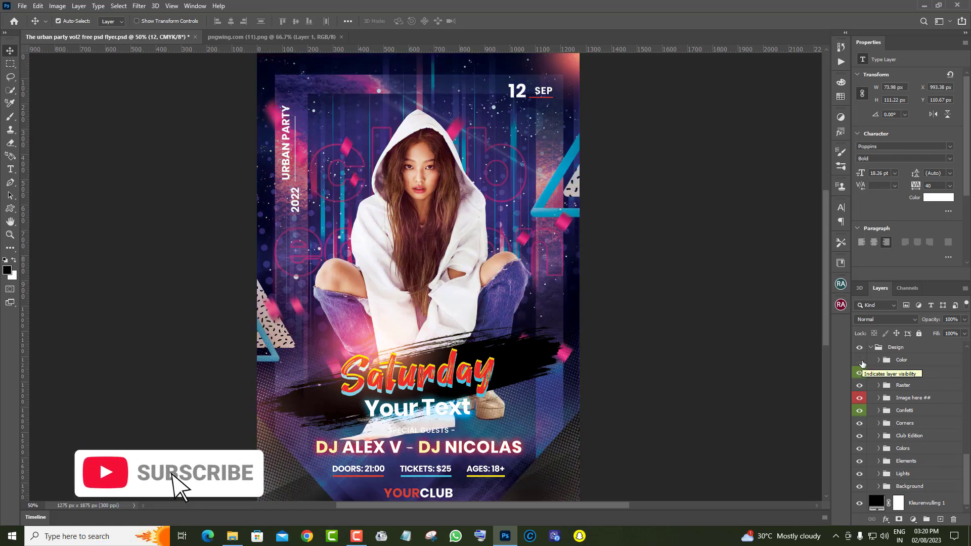
left_click(862, 362)
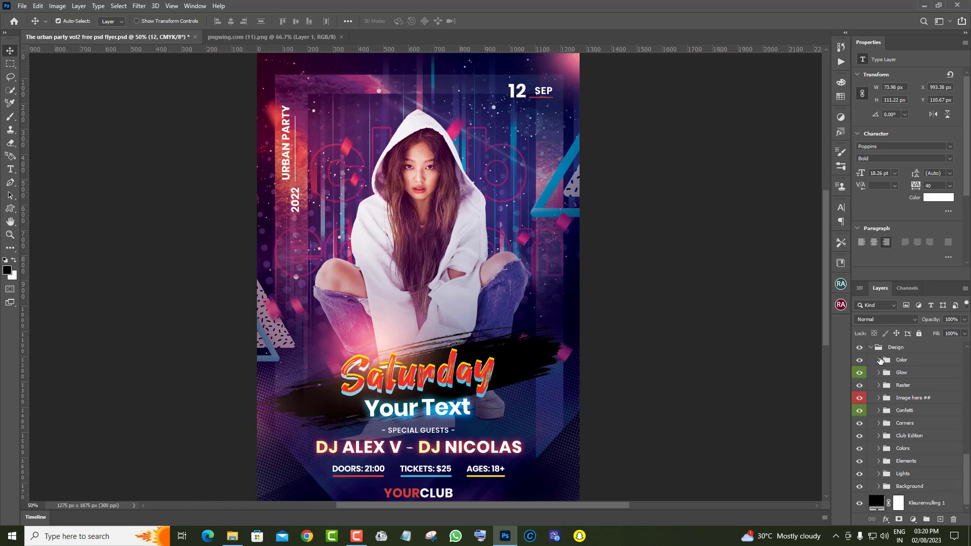
In the Color group's Channel Mixer adjustment, set the cyan output's magenta to -12, yellow to -1, black to +12 and constant to +5
left_click(878, 359)
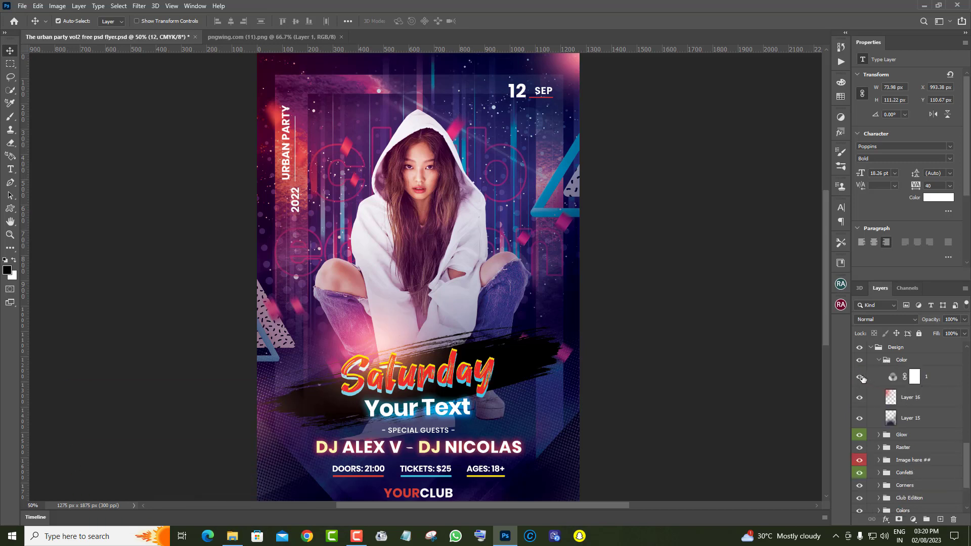
left_click(892, 378)
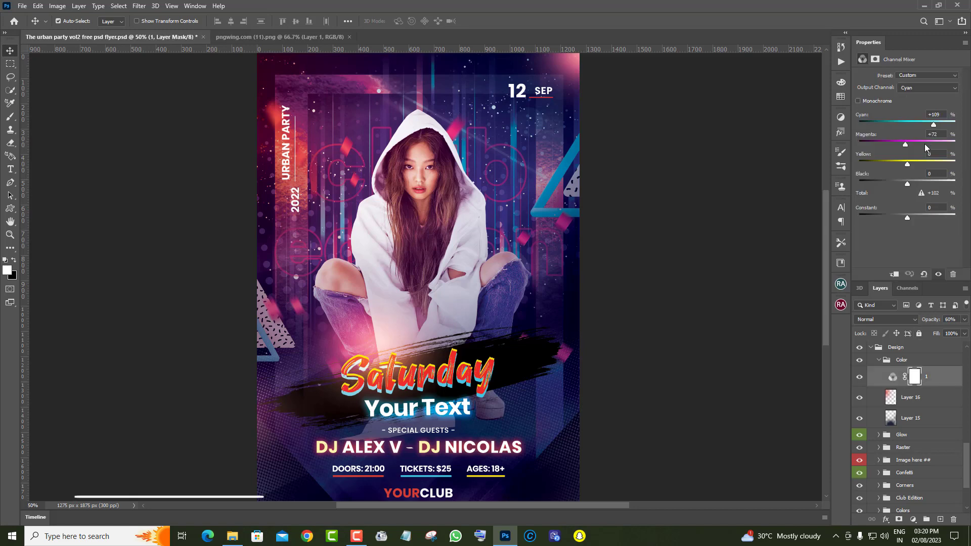
left_click_drag(925, 143, 861, 180)
left_click(906, 181)
left_click_drag(908, 216, 943, 214)
left_click(892, 217)
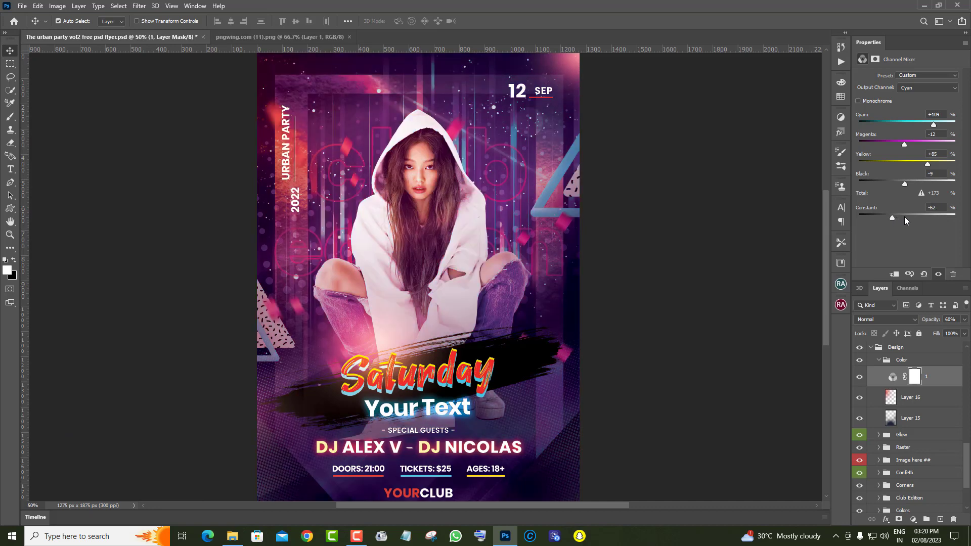
left_click(908, 217)
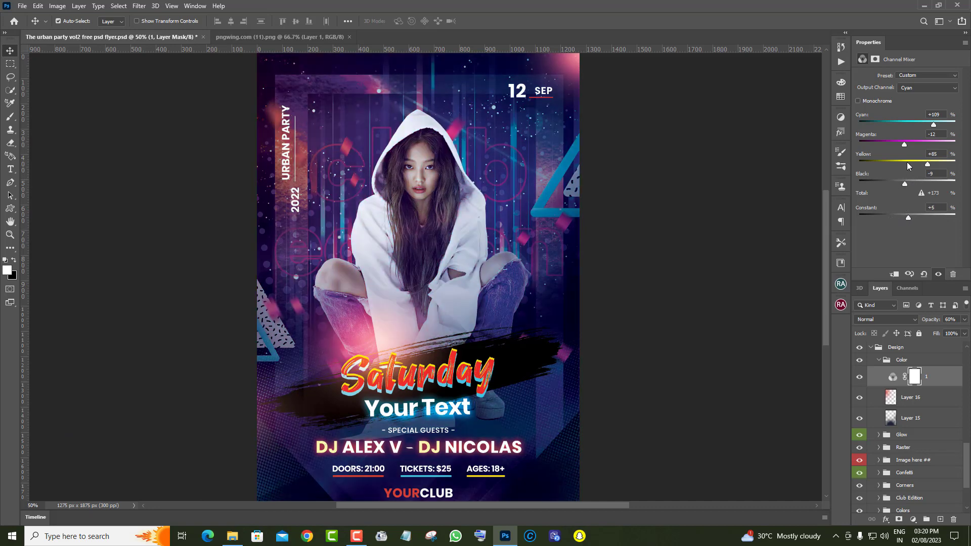
left_click(907, 161)
left_click(909, 181)
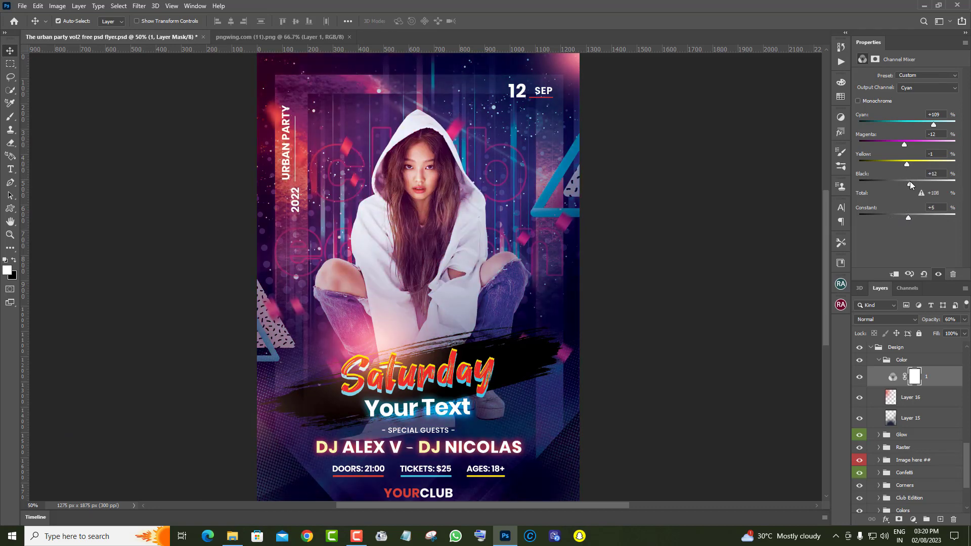
Set the Channel Mixer's cyan value to +131 and collapse the Color group
left_click(903, 122)
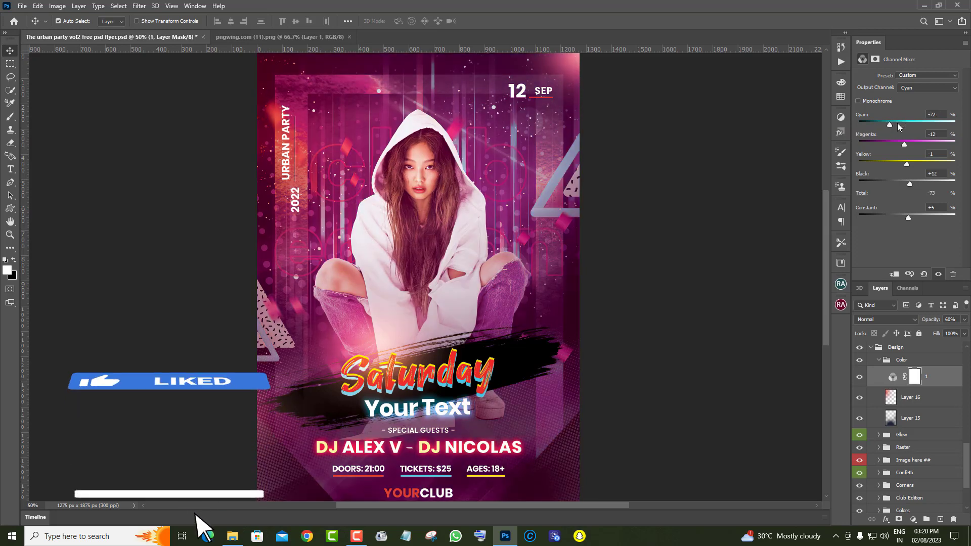
left_click(938, 123)
left_click(939, 122)
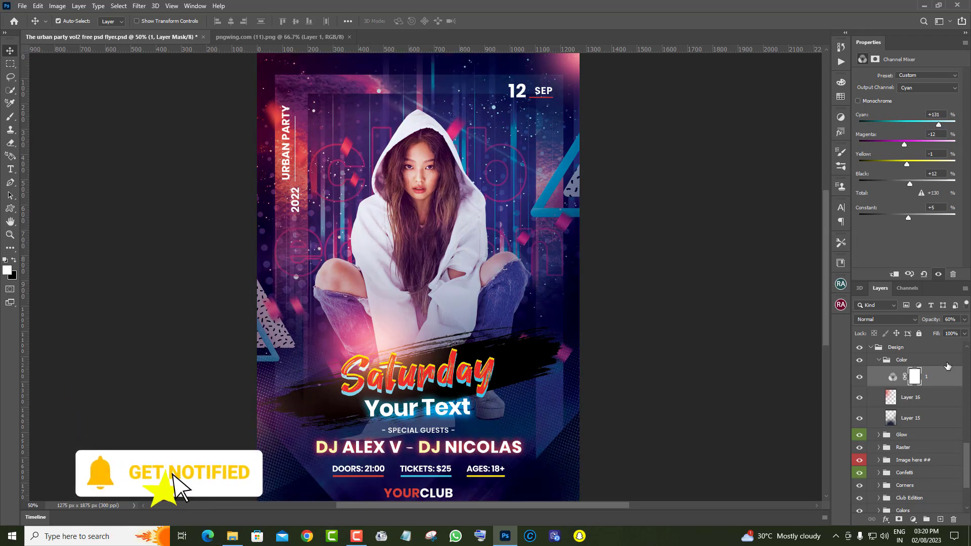
left_click(952, 380)
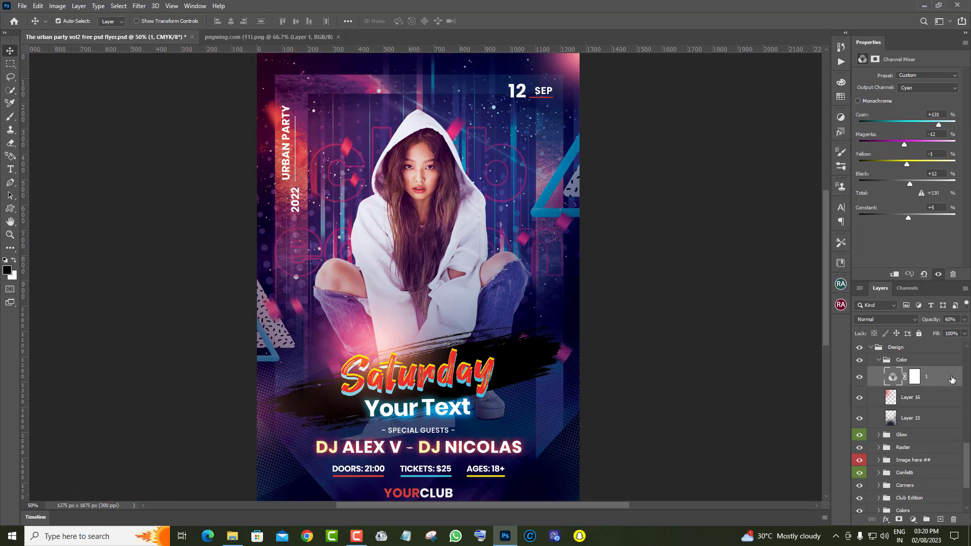
left_click(880, 361)
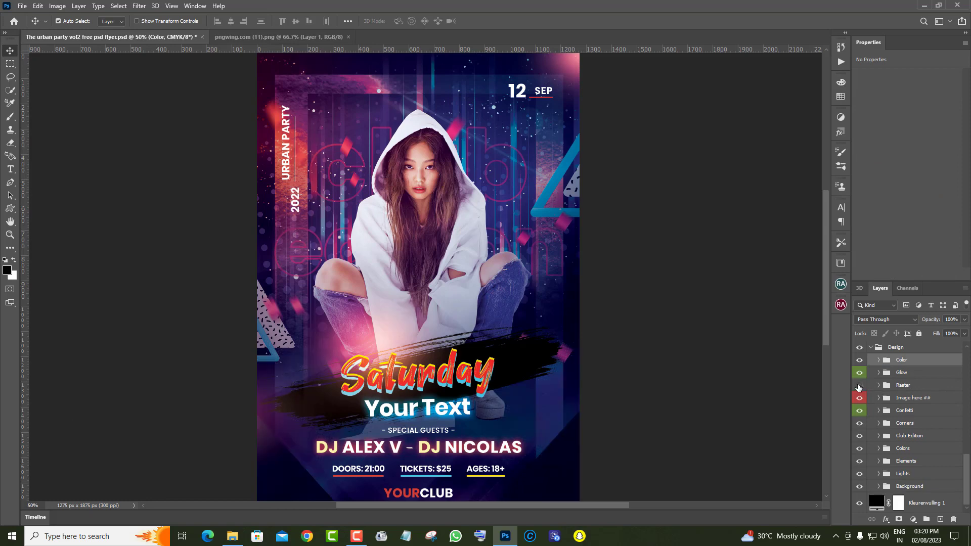
Switch the Raster, Image here ##, Confetti and Club Edition groups off and on to identify their content
left_click(859, 387)
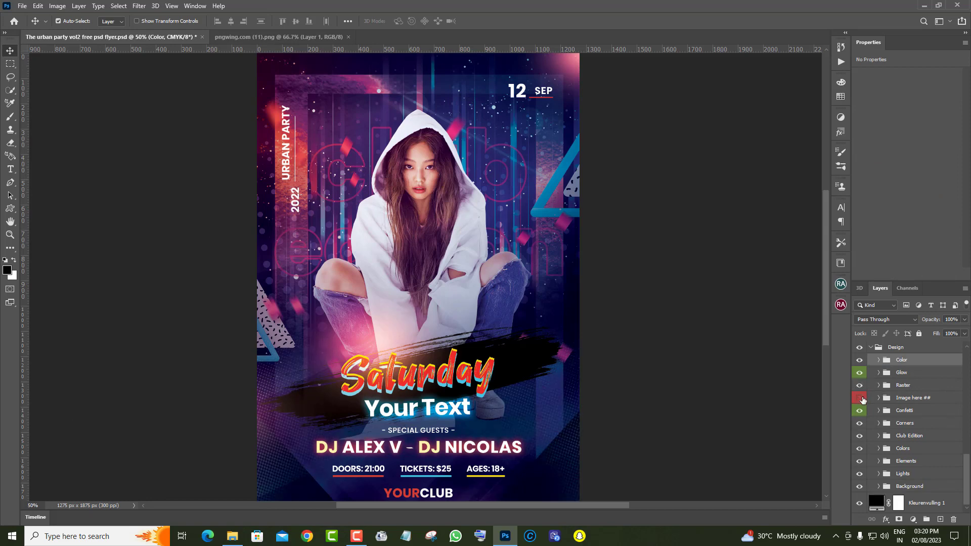
left_click(863, 400)
left_click(863, 400)
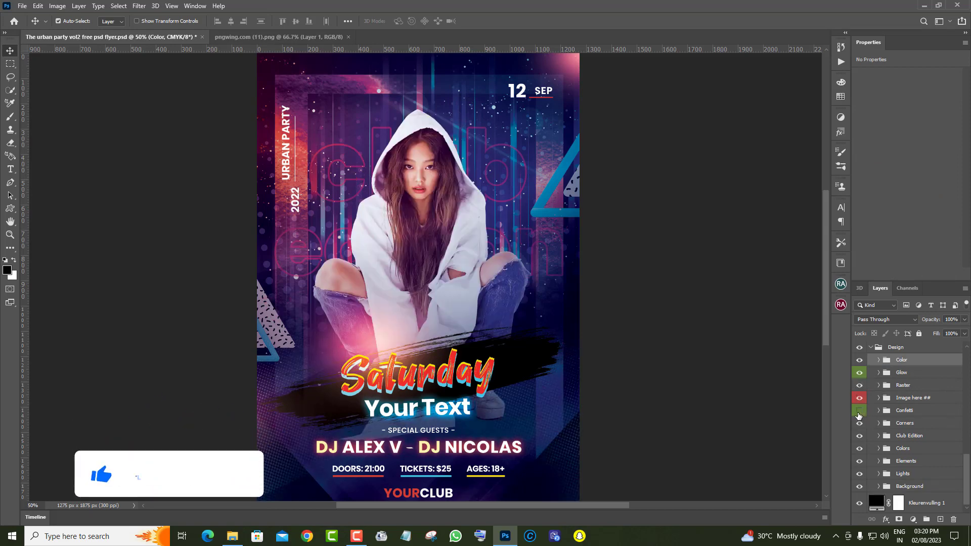
left_click(859, 411)
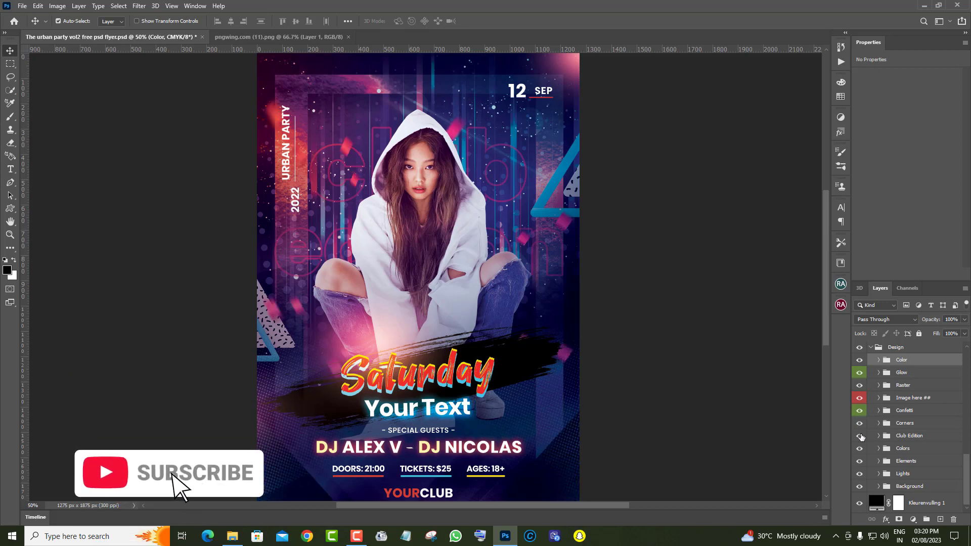
left_click(860, 436)
Replace the outlined club text in the Club Edition group with PARTY
left_click(878, 436)
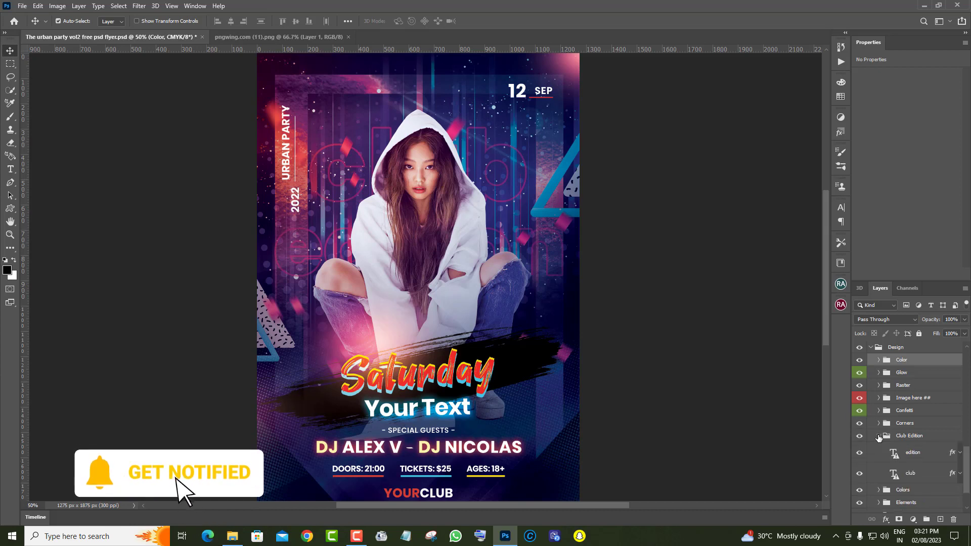
scroll(939, 443, "down", 2)
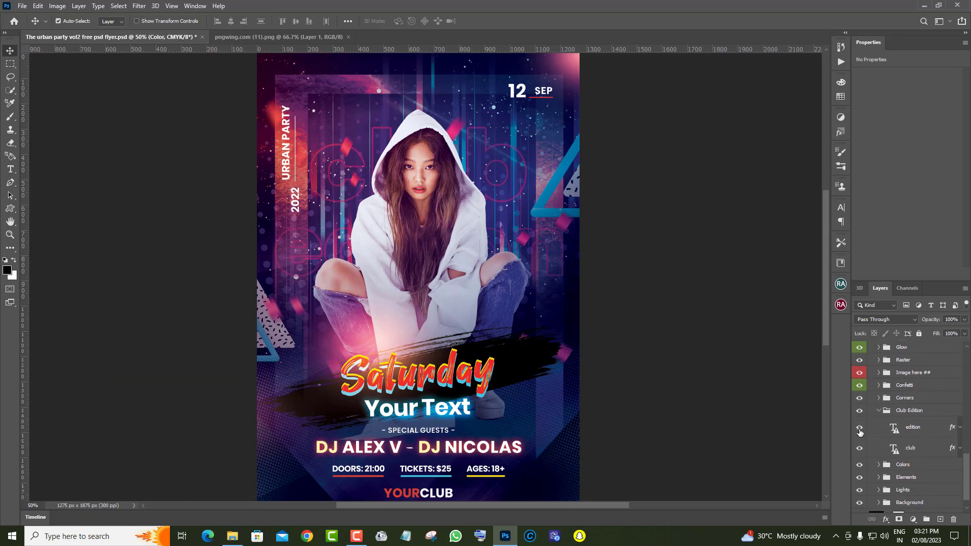
double_click(893, 448)
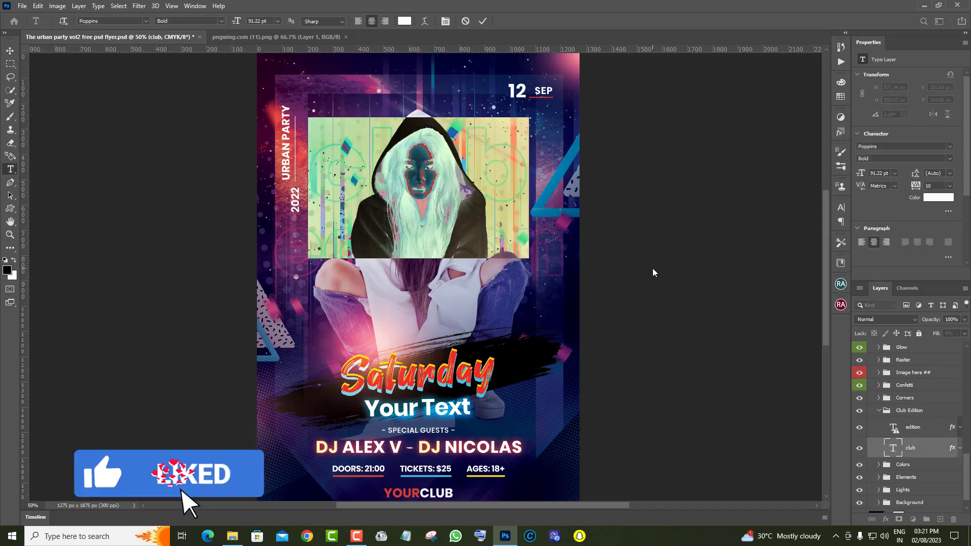
key("BackSpace")
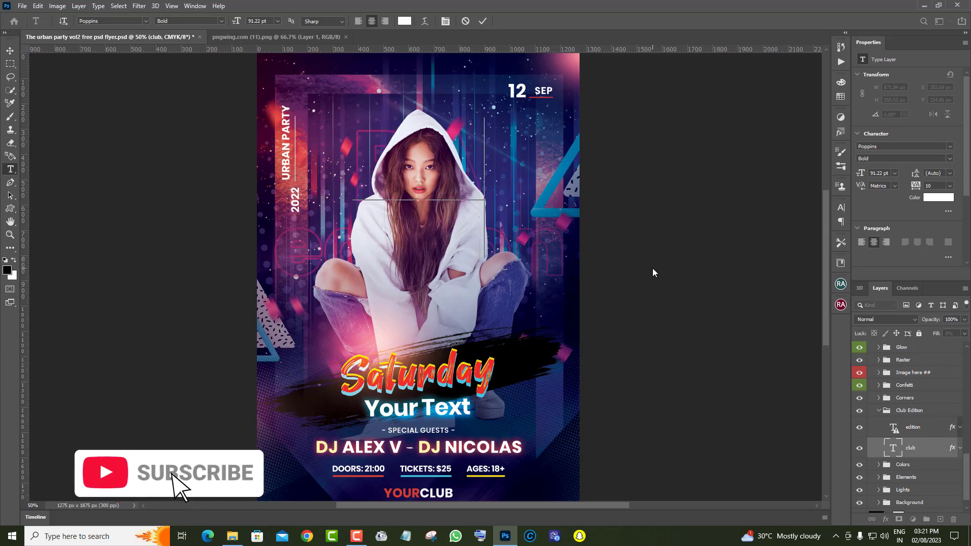
type("PARTY")
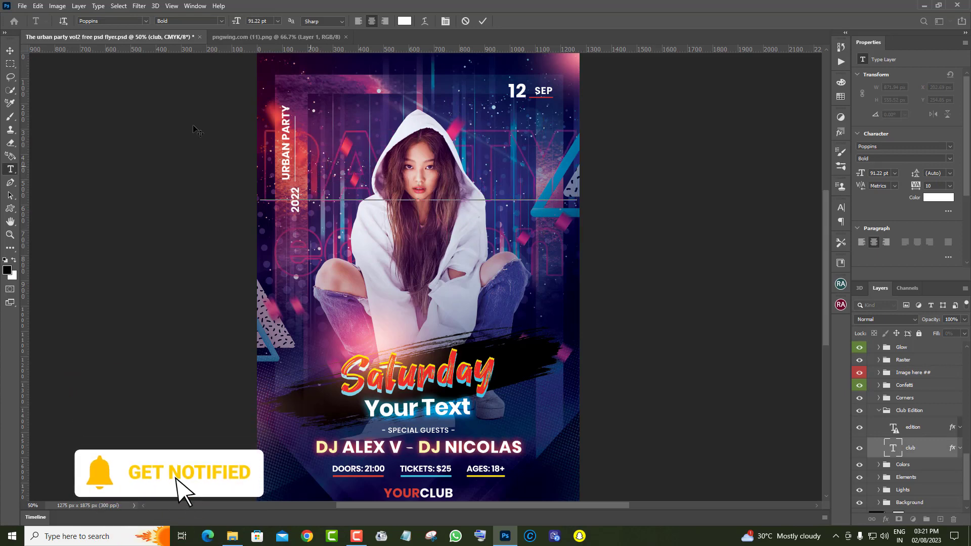
Scale the outlined PARTY text to about 78% and place it behind the model, clear of the vertical URBAN PARTY text
left_click(38, 6)
left_click(51, 227)
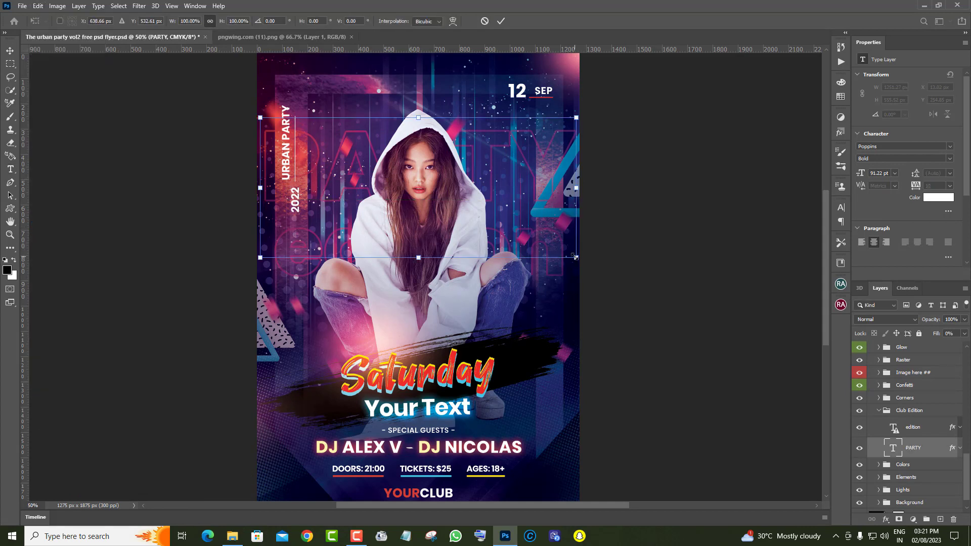
left_click_drag(555, 247, 528, 172)
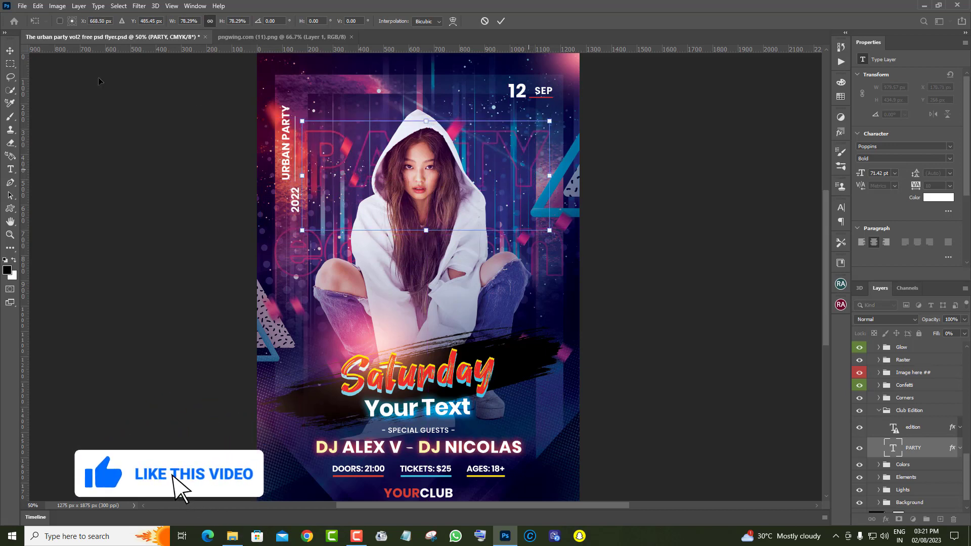
key("Return")
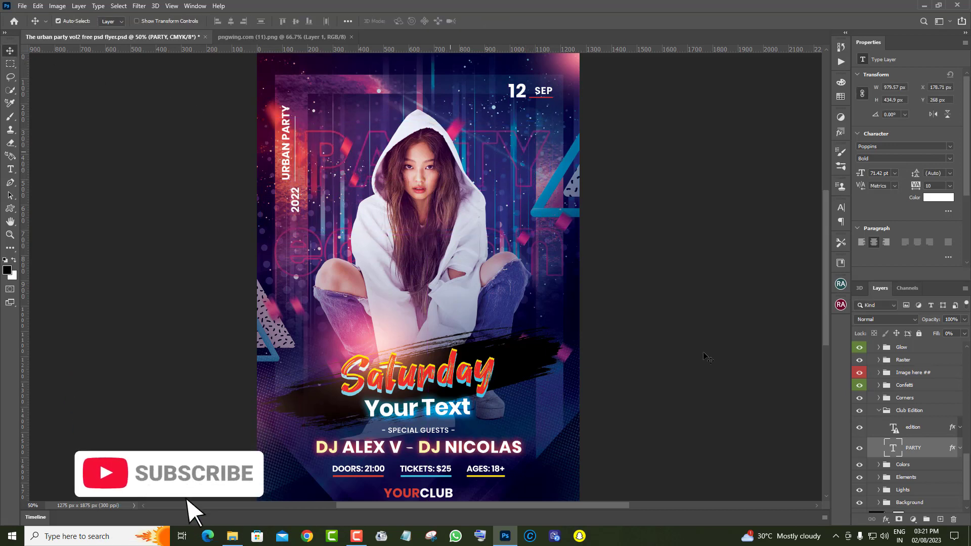
Replace the outlined edition text with Your Text, scaled to about 74% and centred horizontally on the flyer
double_click(893, 428)
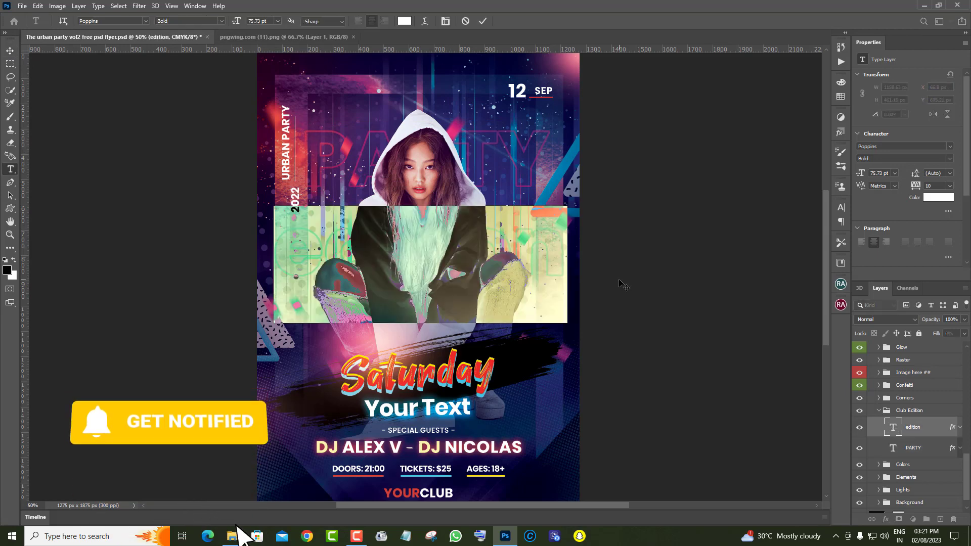
key("BackSpace")
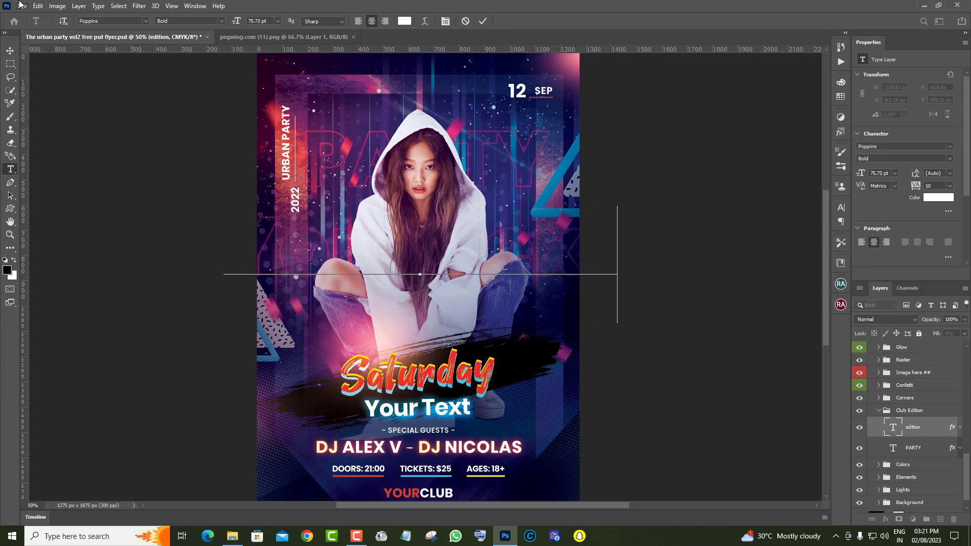
left_click(38, 6)
left_click(56, 227)
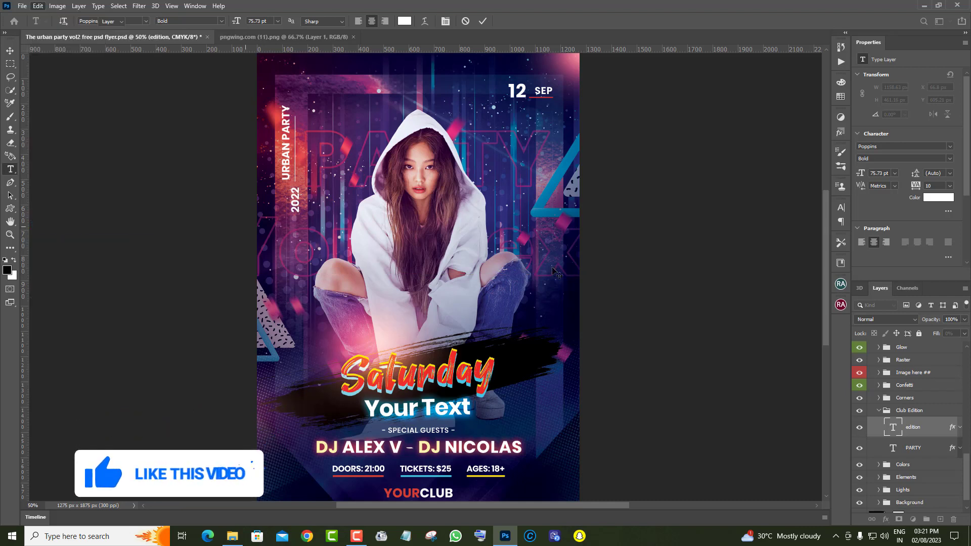
left_click_drag(616, 319, 517, 284)
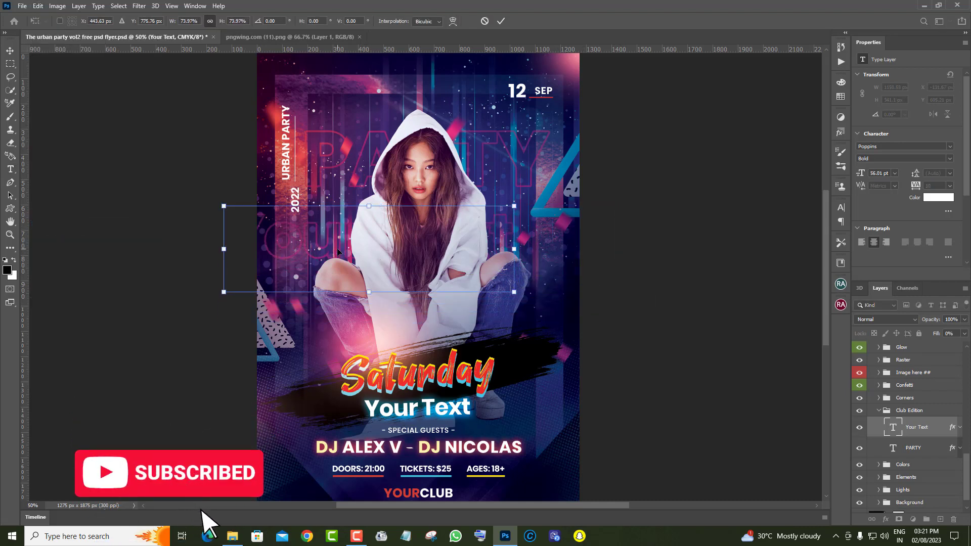
left_click_drag(338, 251, 386, 249)
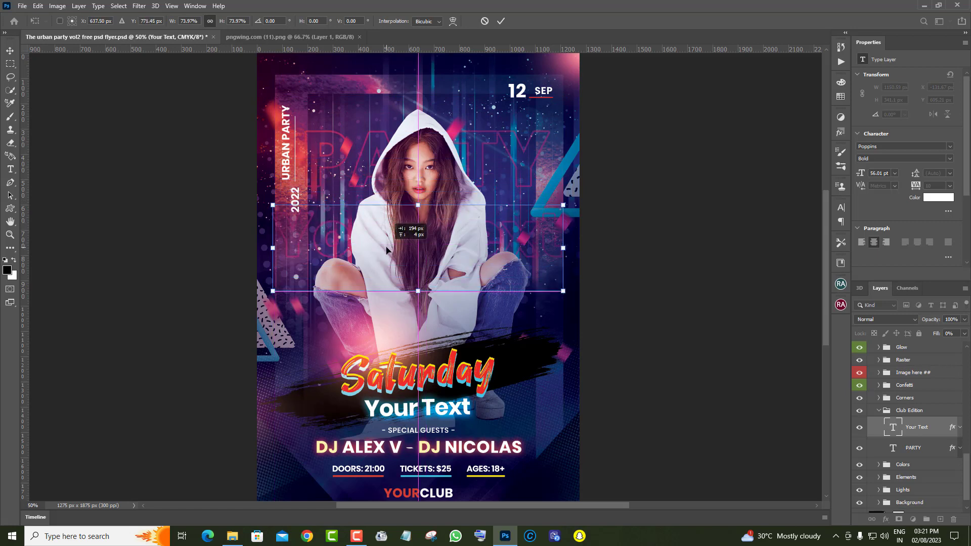
left_click(10, 57)
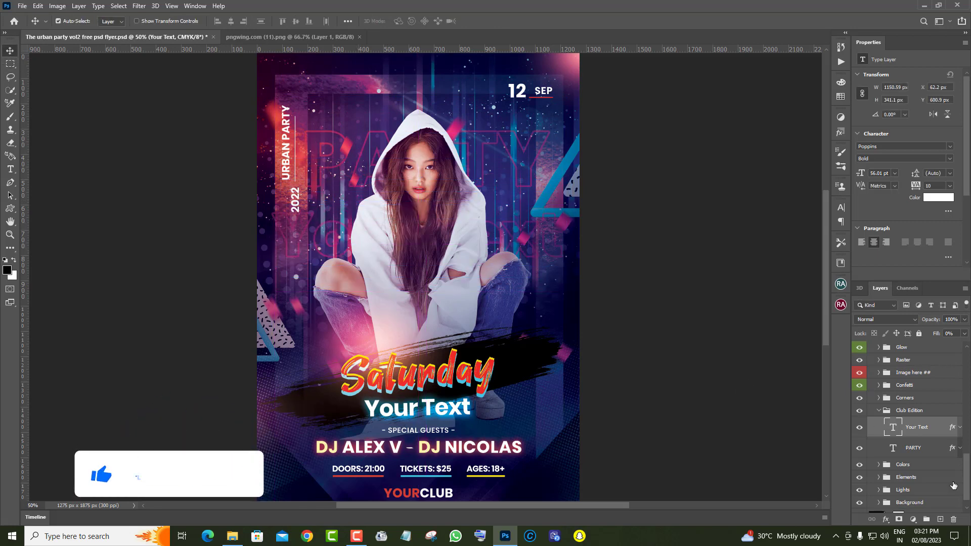
scroll(955, 506, "down", 1)
scroll(955, 512, "up", 10)
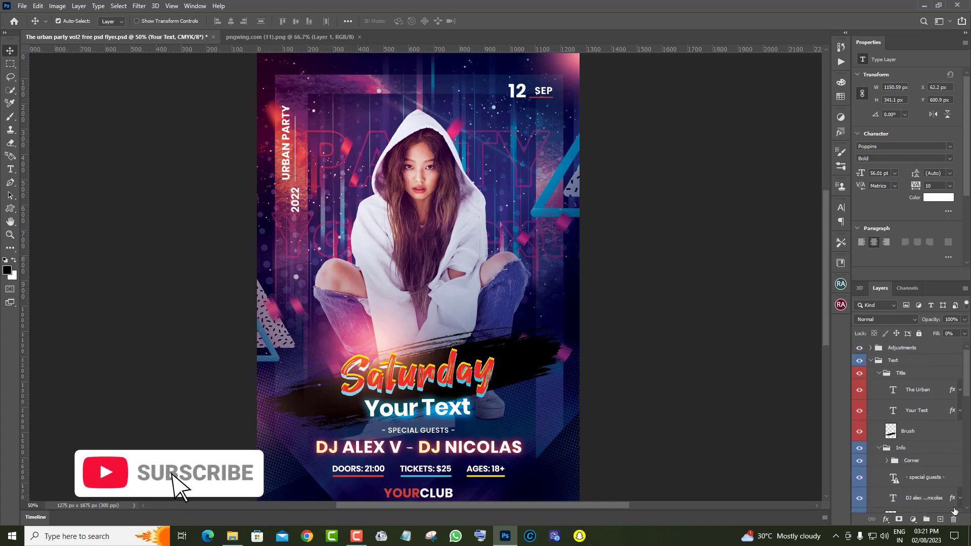
Expand the Adjustments group and switch its upper Llight layer and layer 3 off and on to identify their content
left_click(872, 361)
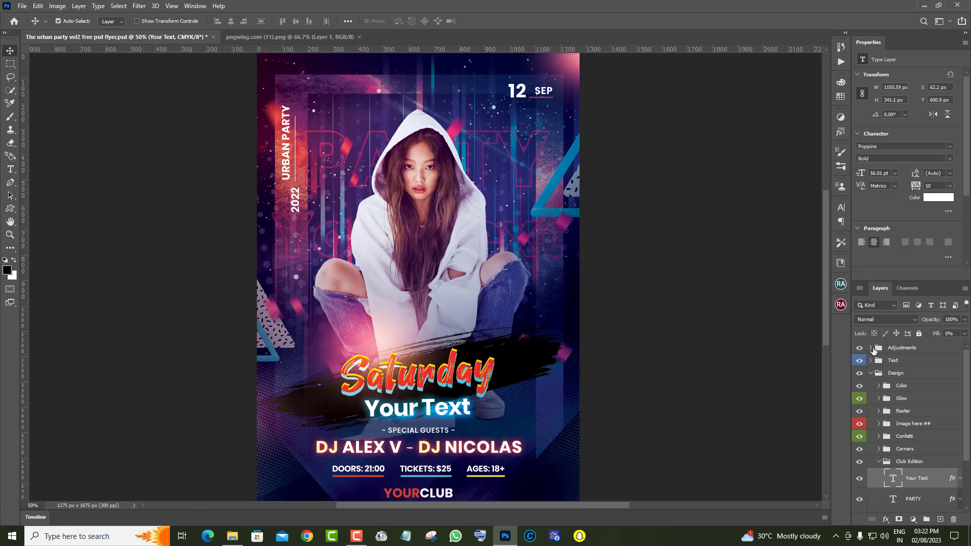
left_click(872, 348)
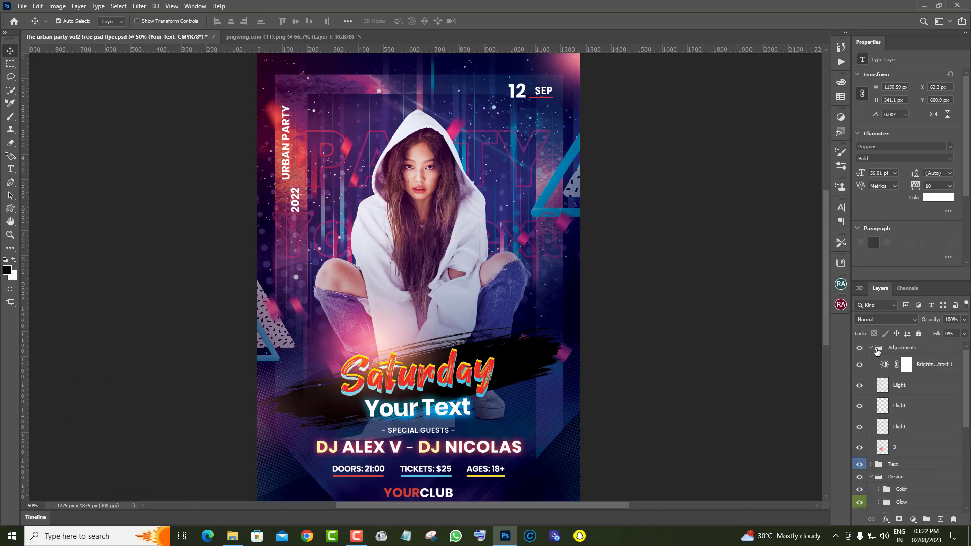
left_click(860, 386)
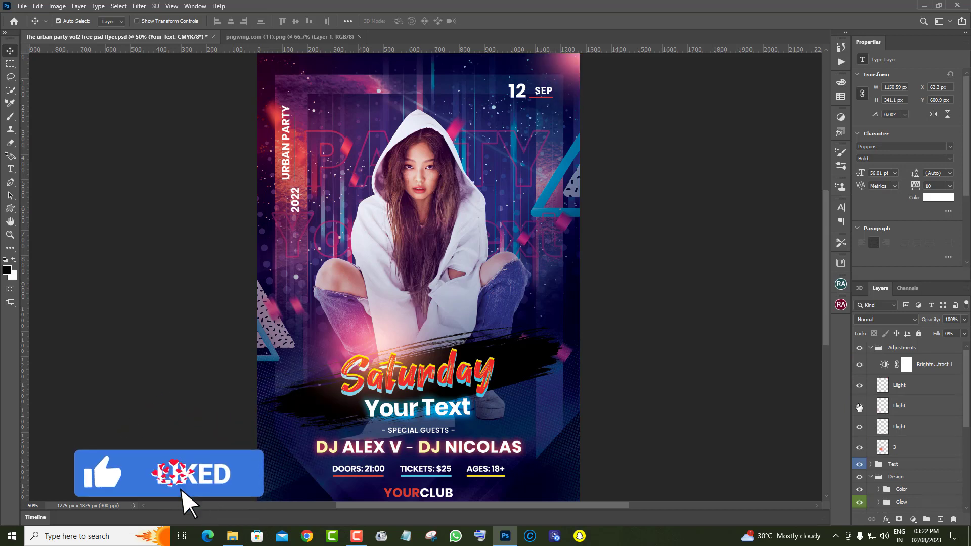
left_click(860, 448)
left_click(860, 449)
Free-transform the pink glow on layer 3 in the Adjustments group, moving it up and left toward the model's bent knee
left_click(926, 450)
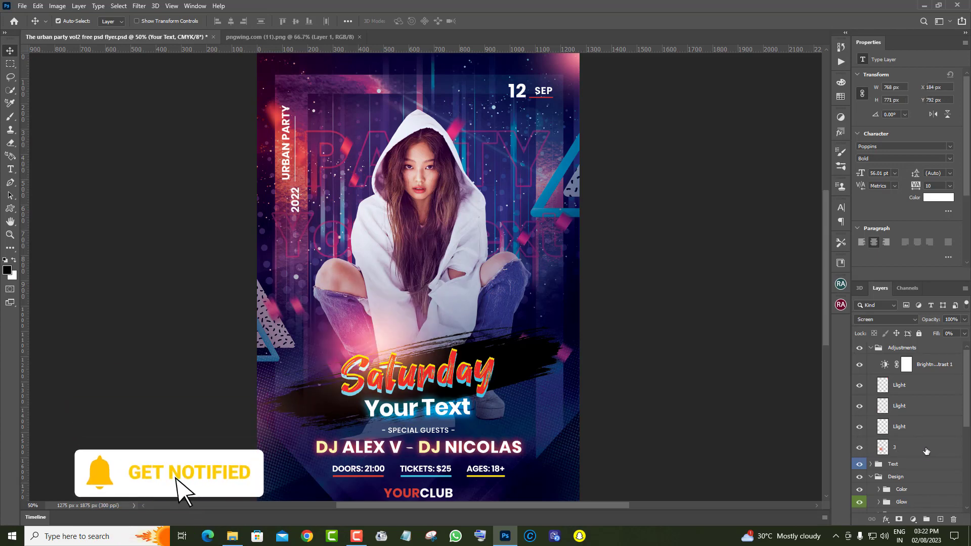
left_click(38, 5)
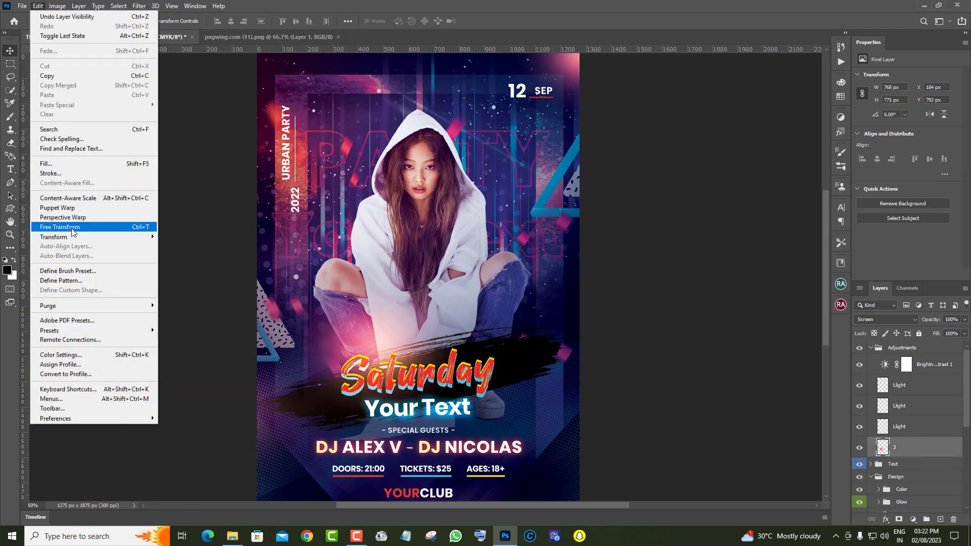
left_click(60, 227)
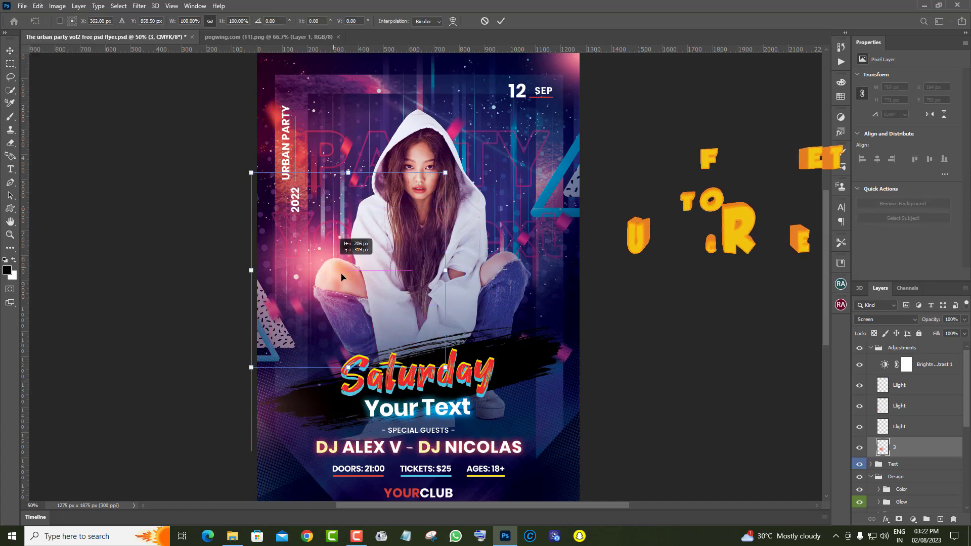